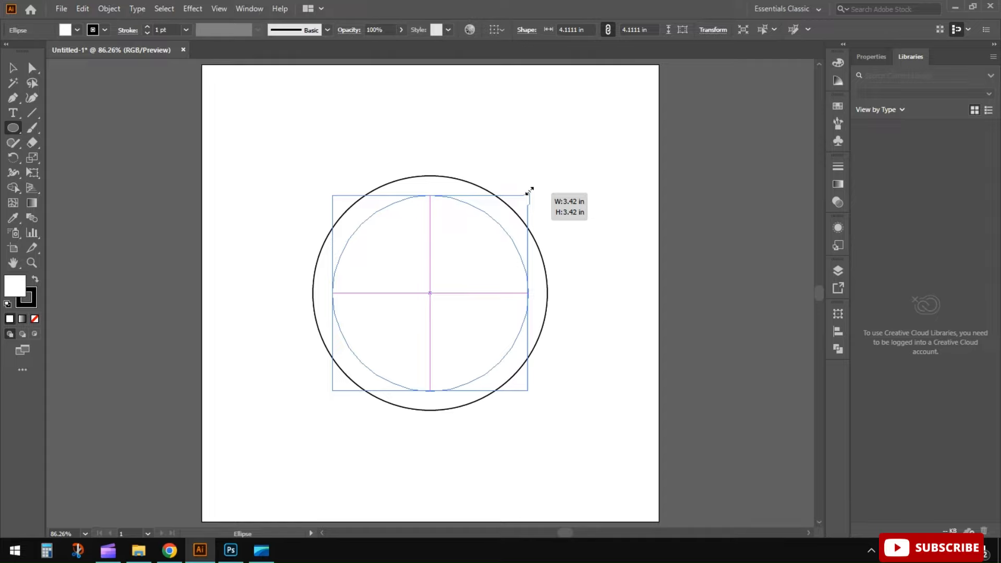
Scale the second circle about its centre to about 3.42 in, and duplicate it in place as a third circle scaled to about 2.75 in.
left_click_drag(529, 191, 528, 194)
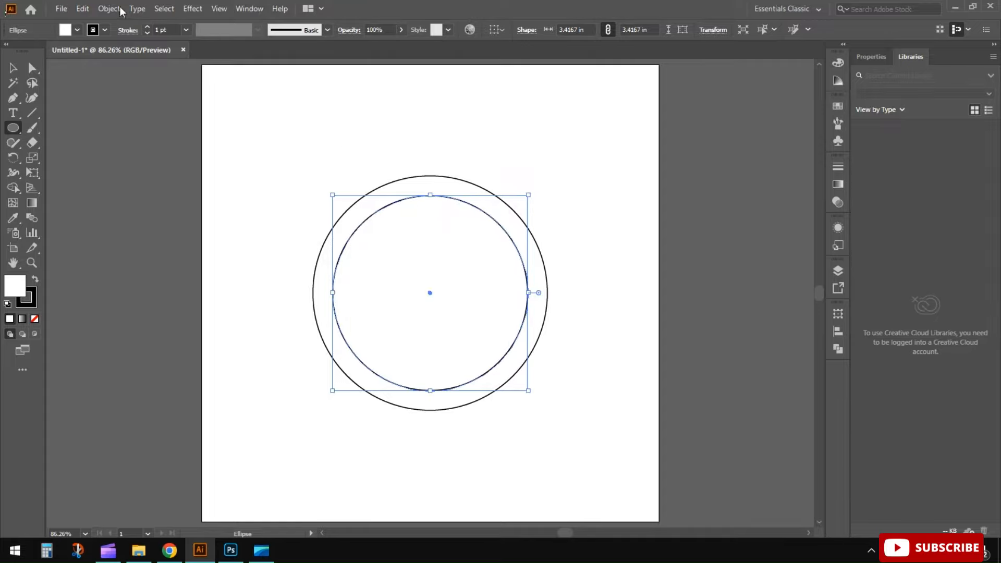
left_click(81, 9)
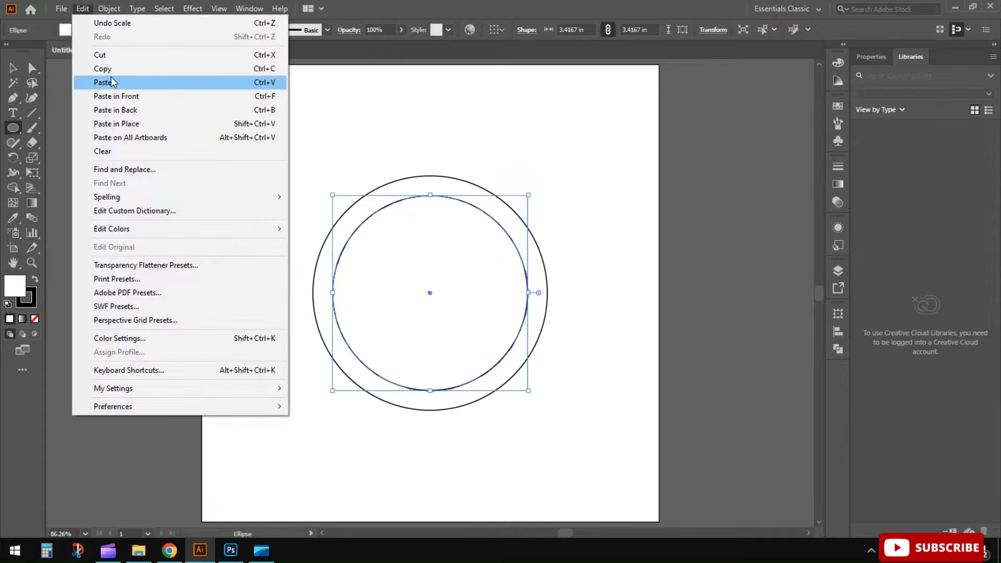
left_click(100, 68)
left_click(83, 9)
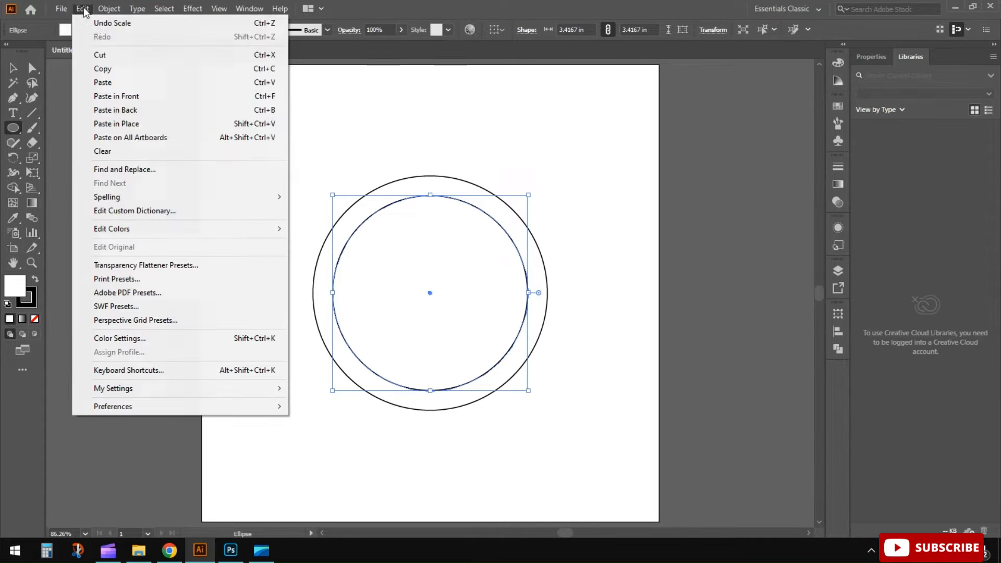
left_click(135, 124)
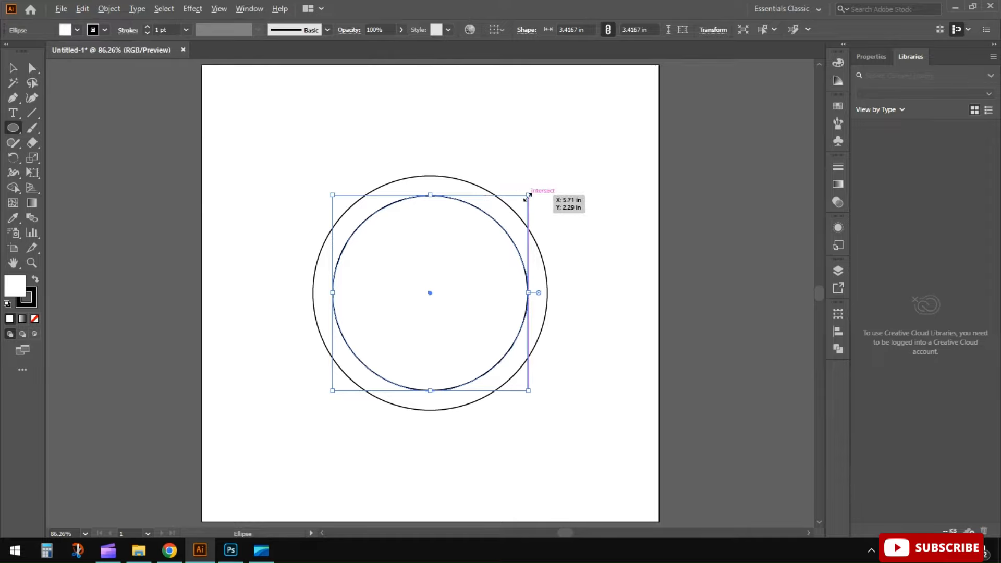
left_click_drag(528, 196, 511, 204)
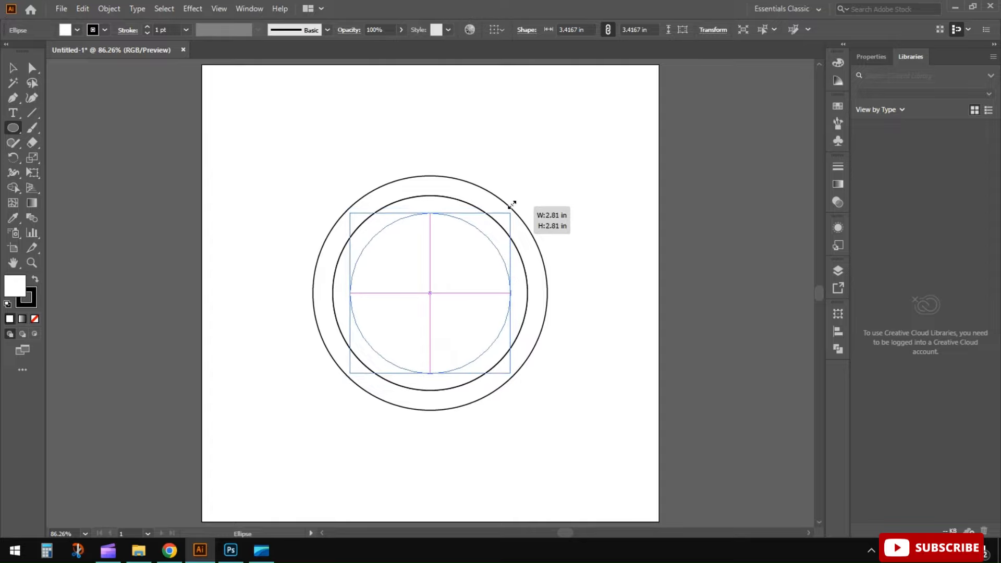
mouse_move(511, 205)
left_mouse_down()
mouse_move(530, 195)
mouse_move(520, 212)
left_mouse_up()
key("ctrl+z")
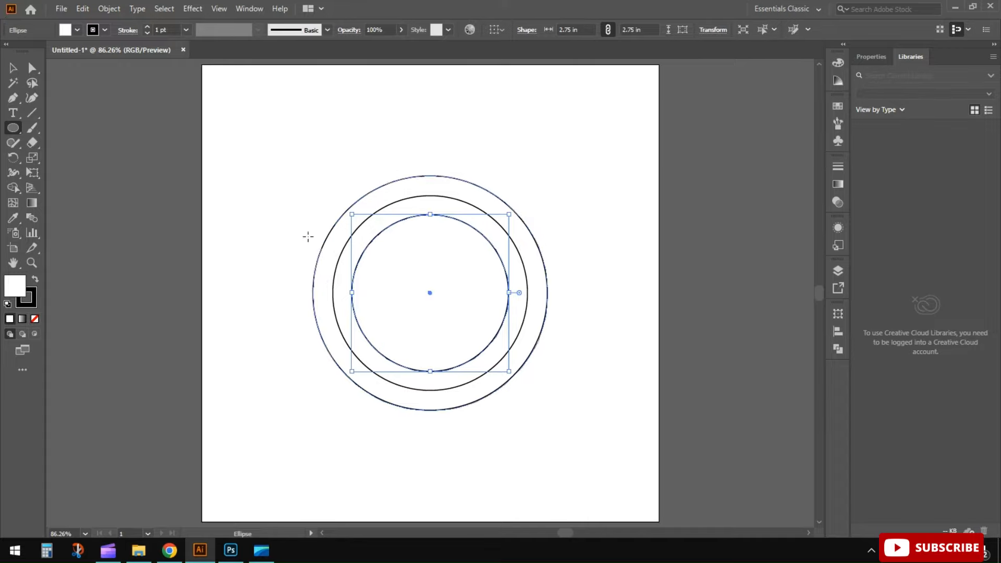
Duplicate the 2.75 in circle in place and scale the copy about its centre to about 2.06 in.
left_click(82, 8)
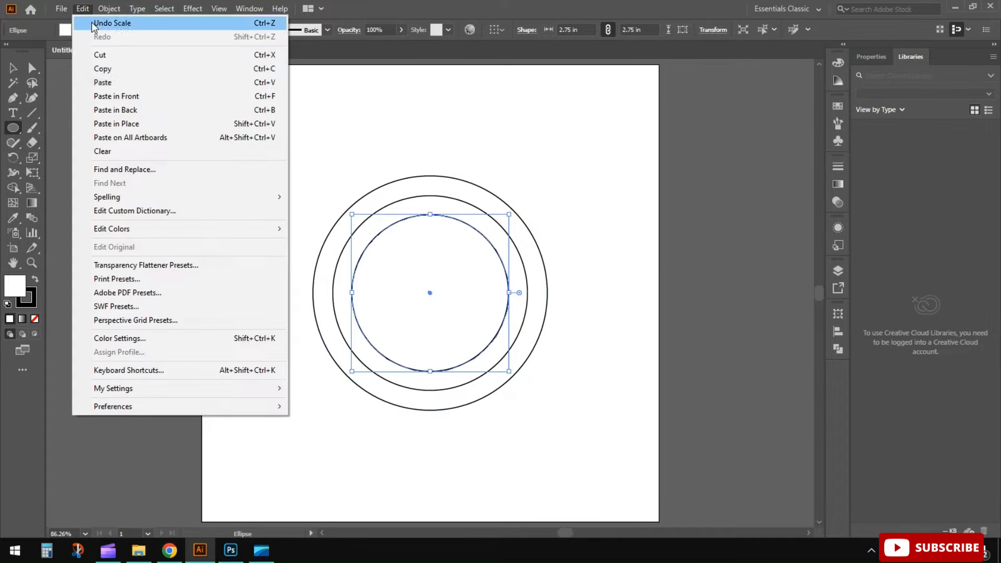
left_click(103, 68)
left_click(83, 8)
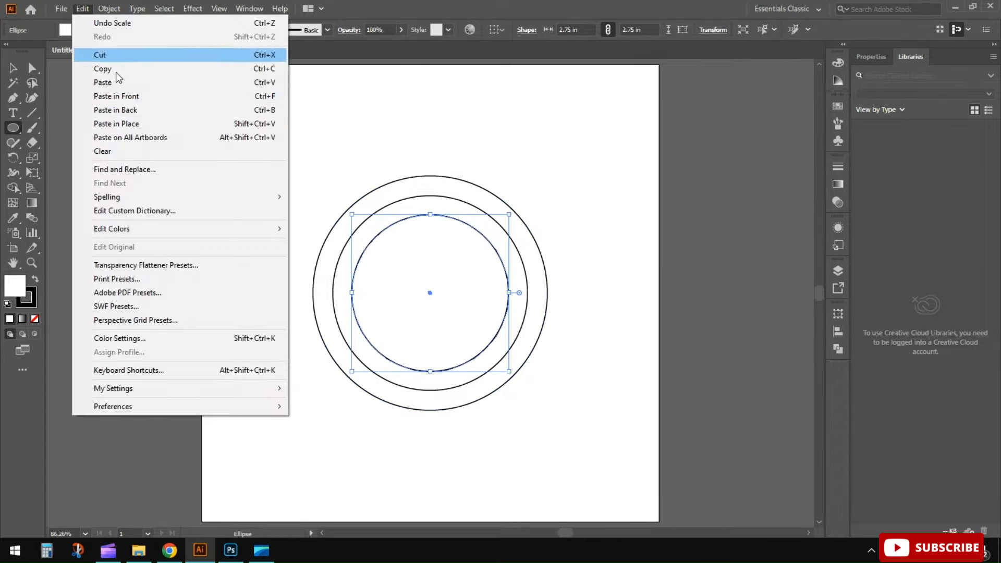
left_click(136, 125)
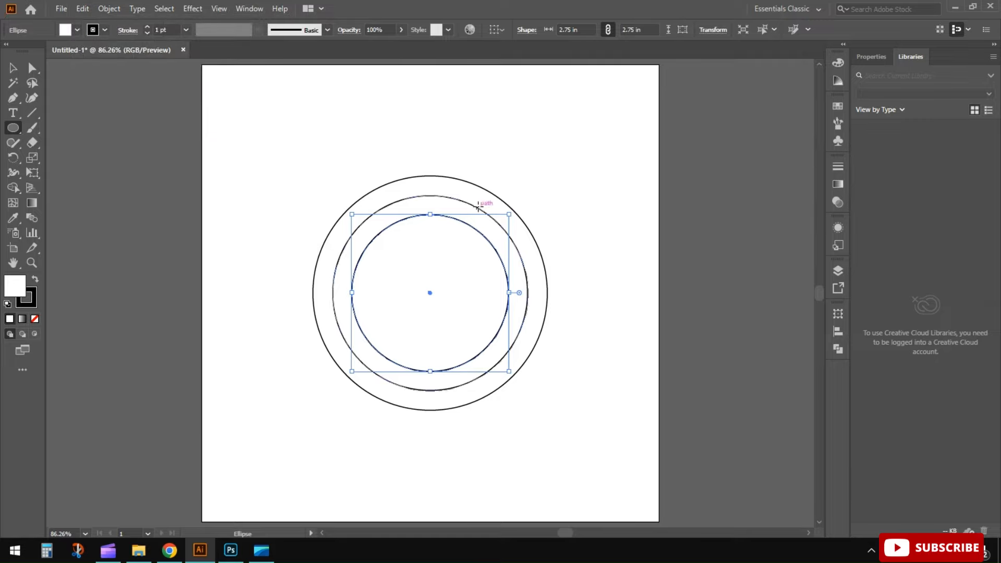
left_click_drag(507, 215, 490, 228)
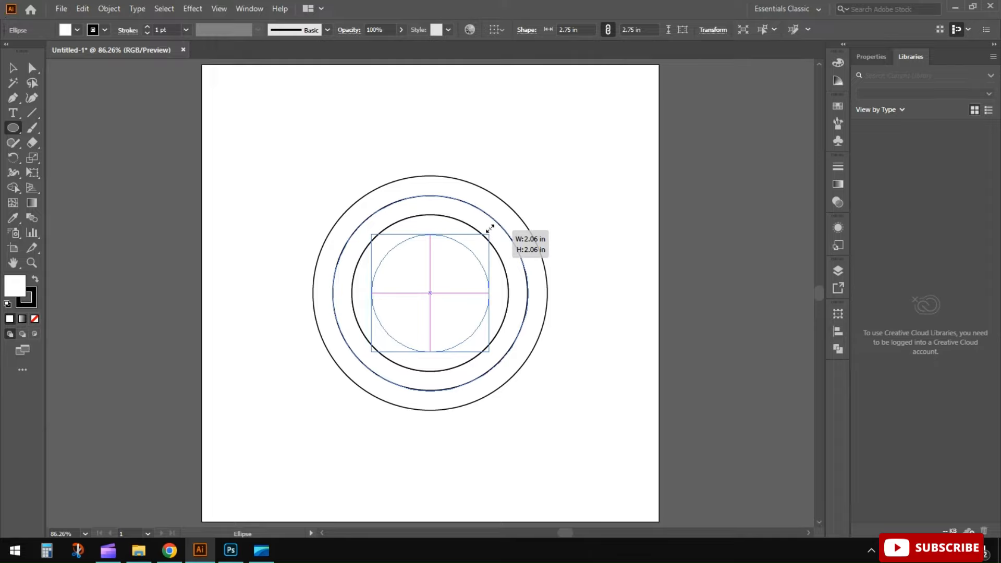
left_click_drag(490, 229, 488, 227)
left_click(562, 154)
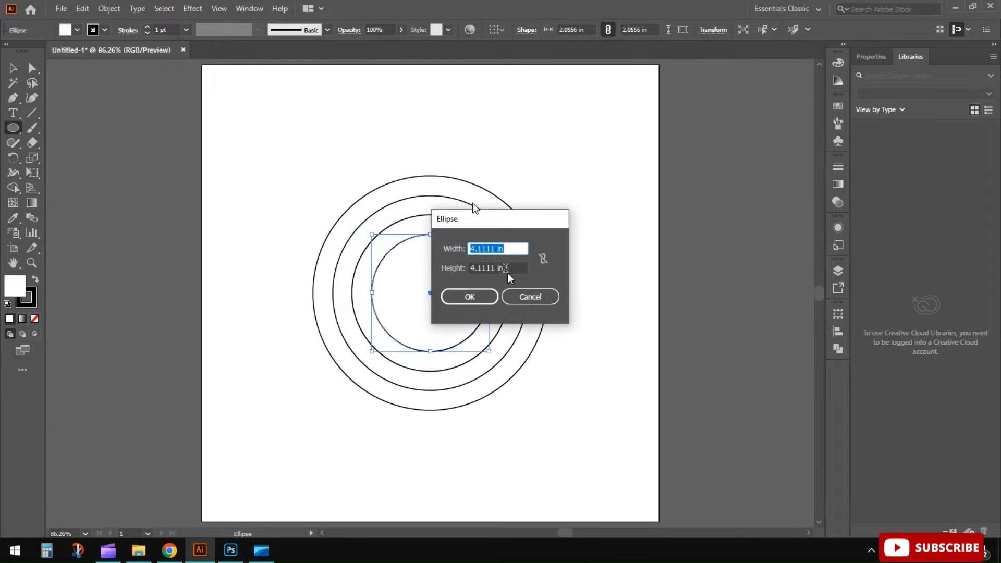
left_click(515, 296)
left_click(13, 67)
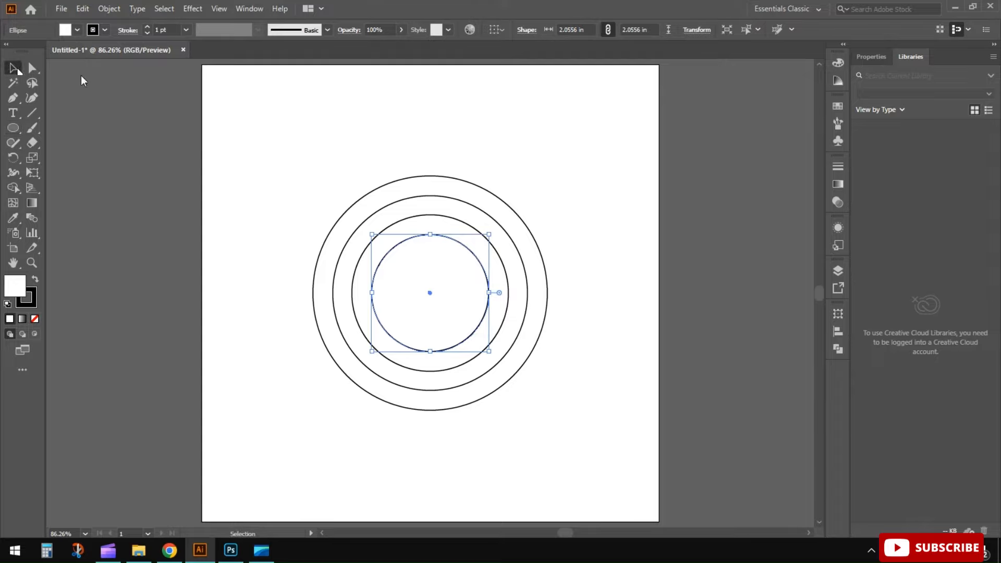
left_click(289, 132)
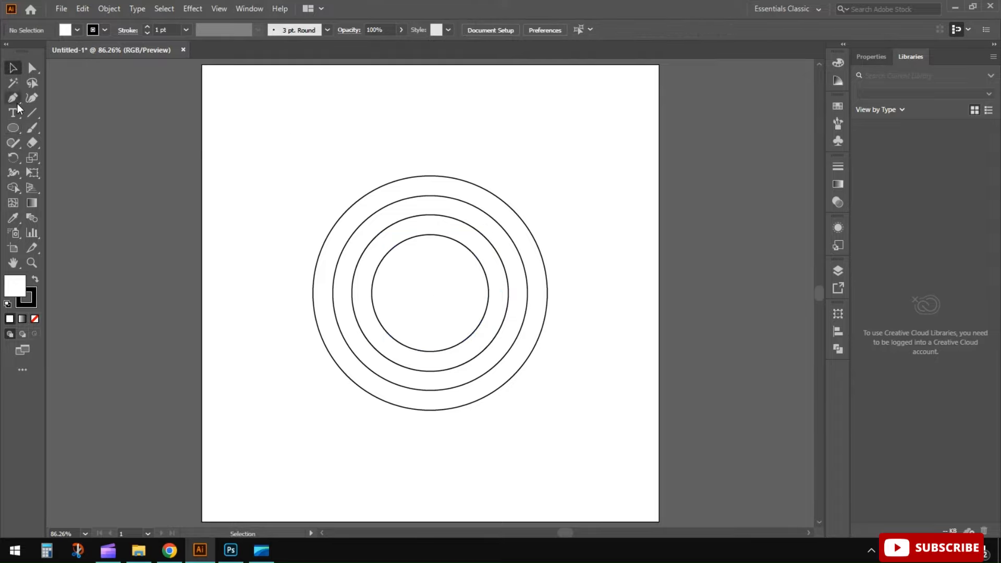
Draw a rectangle about 0.35 by 3.04 in rising from the outer ring's left side, and round its upper-right corner to 0.3472 in.
left_click_drag(13, 128, 48, 127)
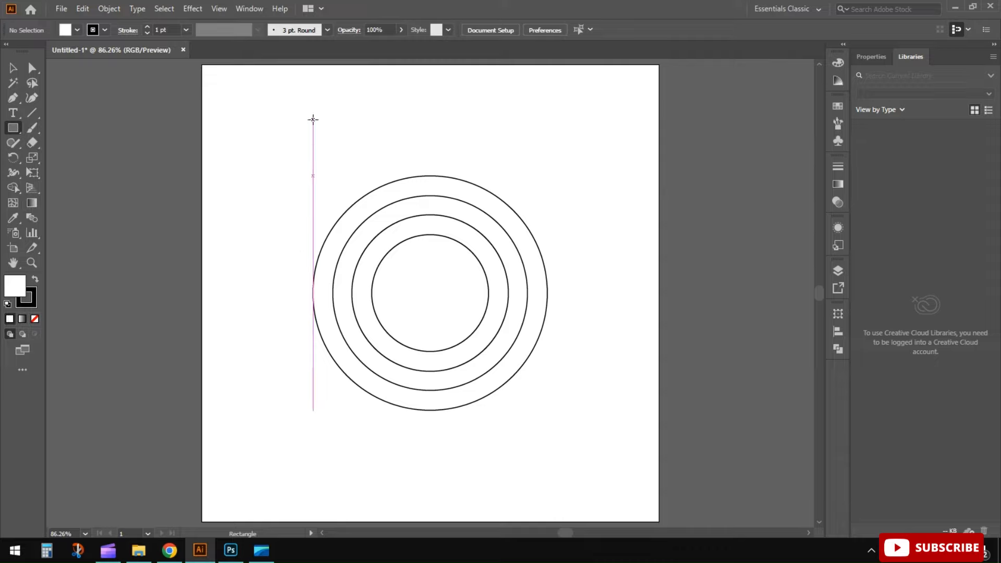
mouse_move(313, 120)
left_mouse_down()
mouse_move(326, 136)
mouse_move(332, 292)
left_mouse_up()
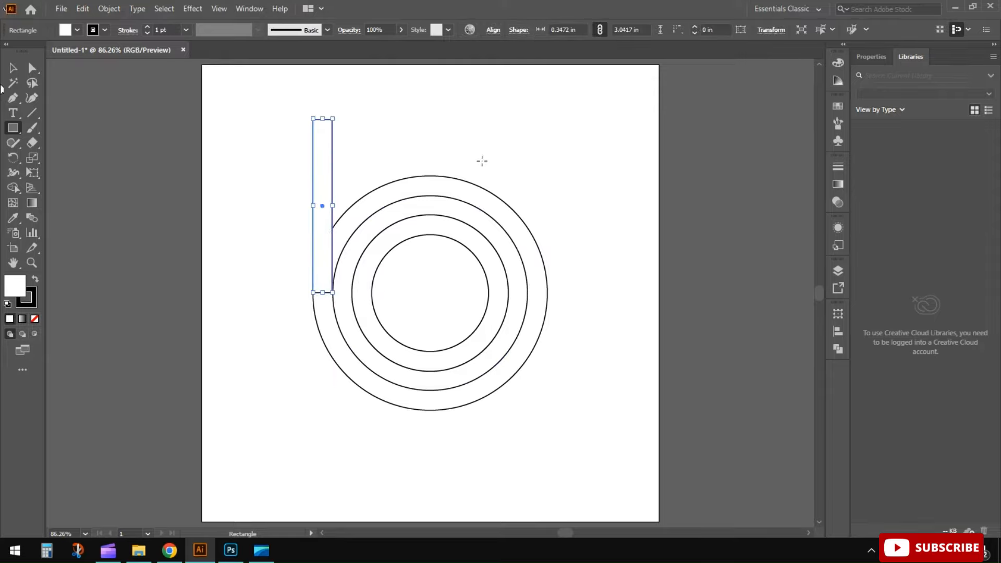
left_click(32, 68)
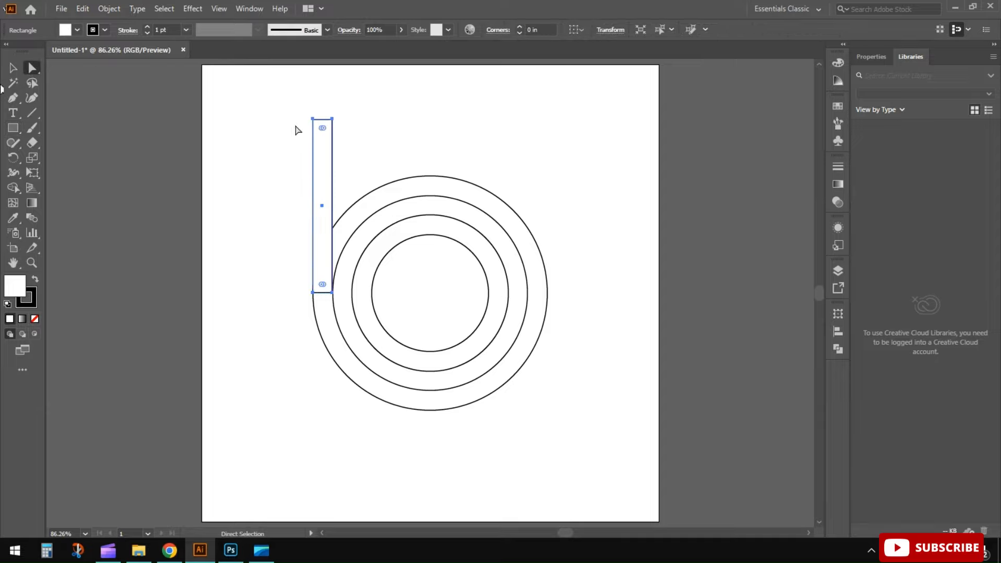
scroll(326, 128, "up", 3)
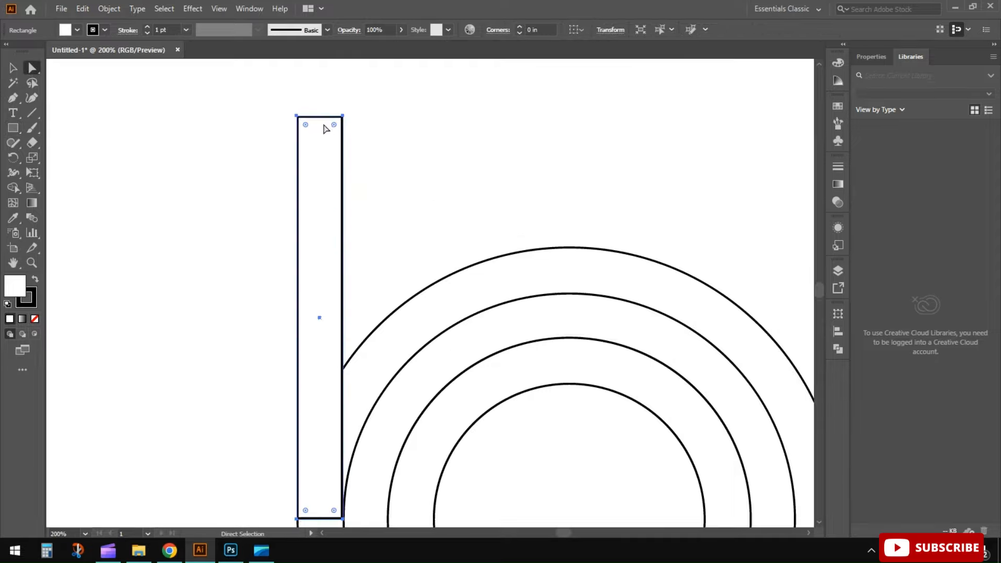
left_click_drag(334, 124, 295, 167)
scroll(358, 178, "down", 3)
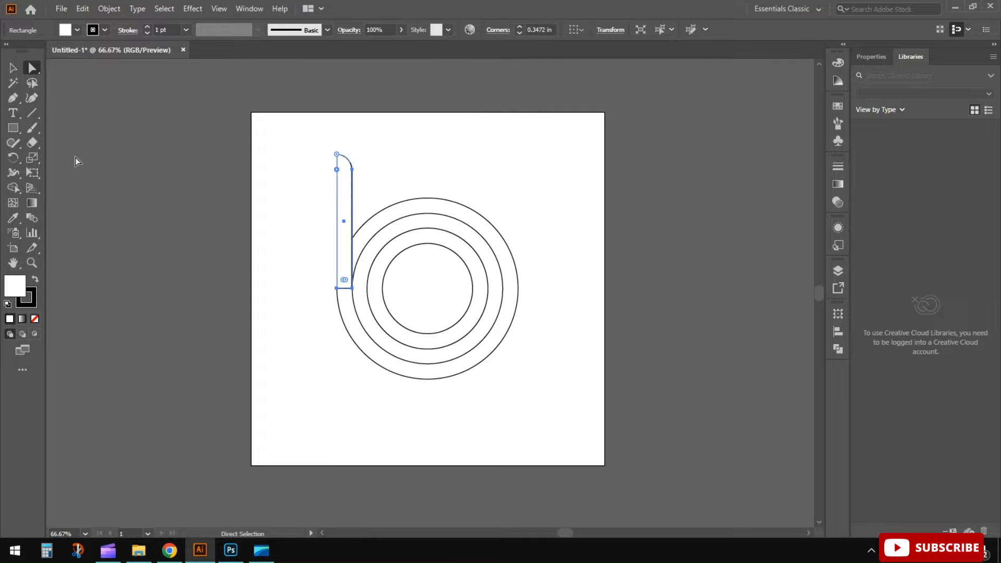
left_click(13, 69)
Draw a vertical line about 4.96 in long beside the right edge of the outer circle.
left_click(34, 114)
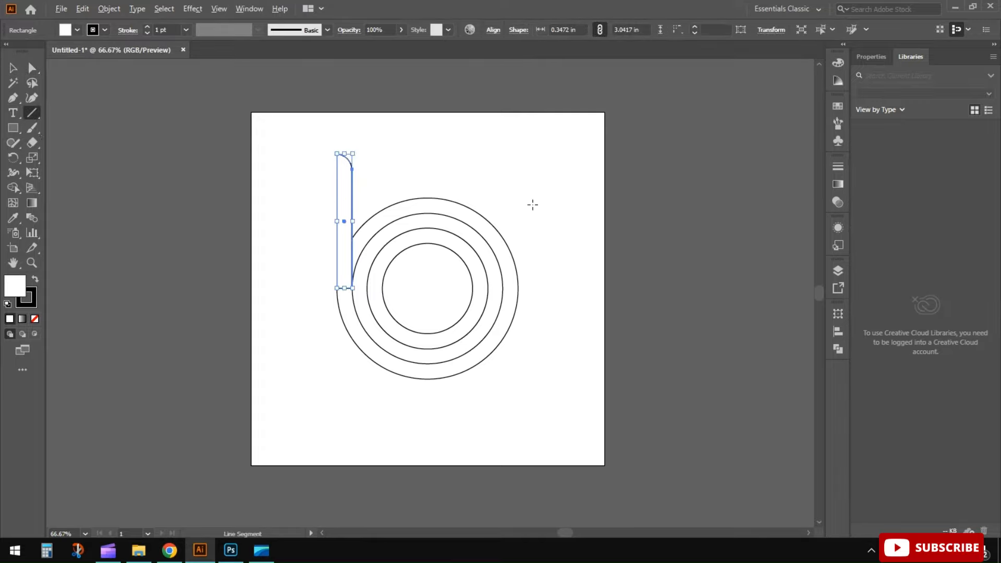
left_click_drag(533, 204, 538, 425)
left_click(13, 68)
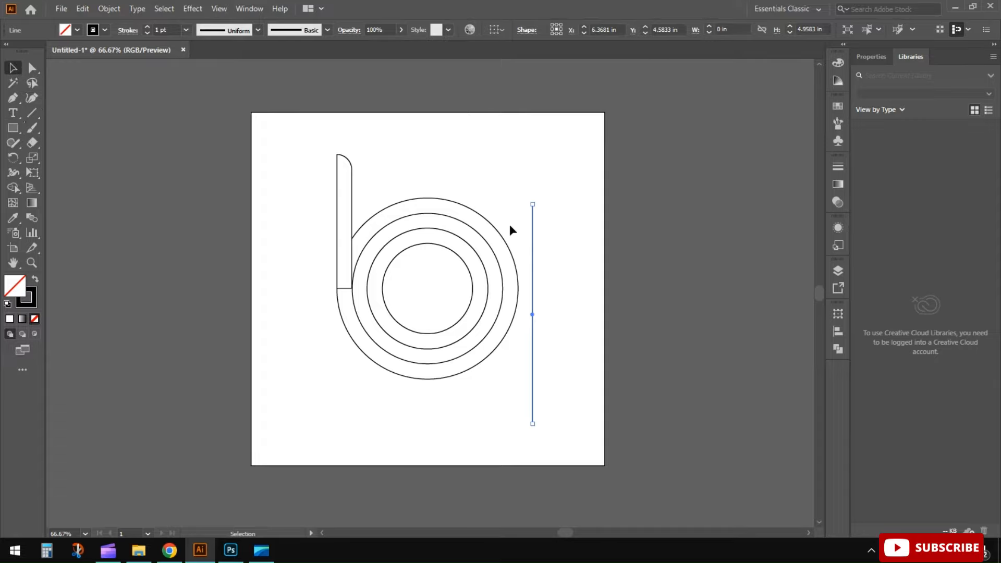
Duplicate the vertical line toward the right and repeat the copy to make nine evenly spaced lines.
mouse_move(533, 239)
left_mouse_down()
mouse_move(542, 217)
mouse_move(551, 239)
left_mouse_up()
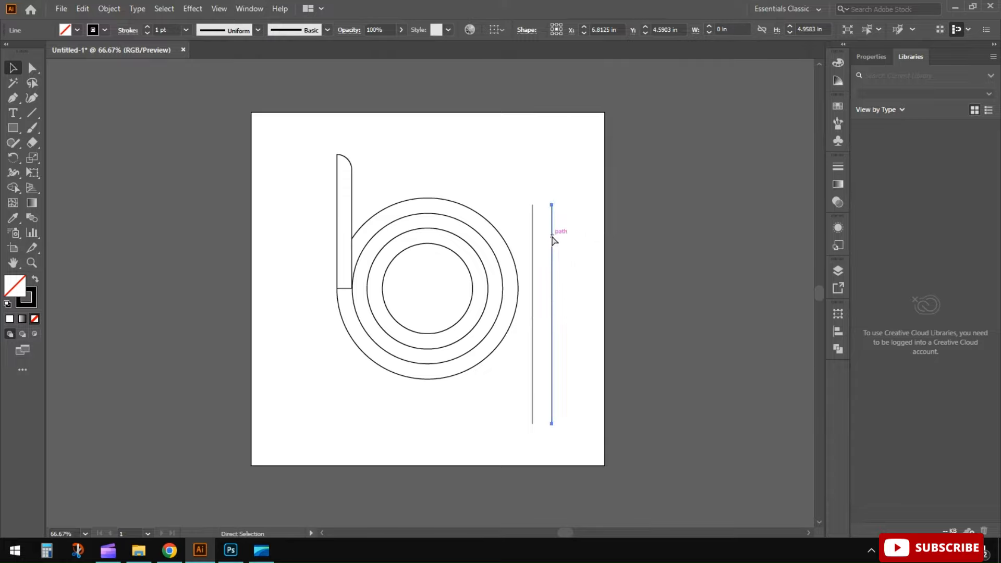
key("ctrl+d")
key("ctrl+d")
key("ctrl+d")
key("ctrl+d")
key("ctrl+d")
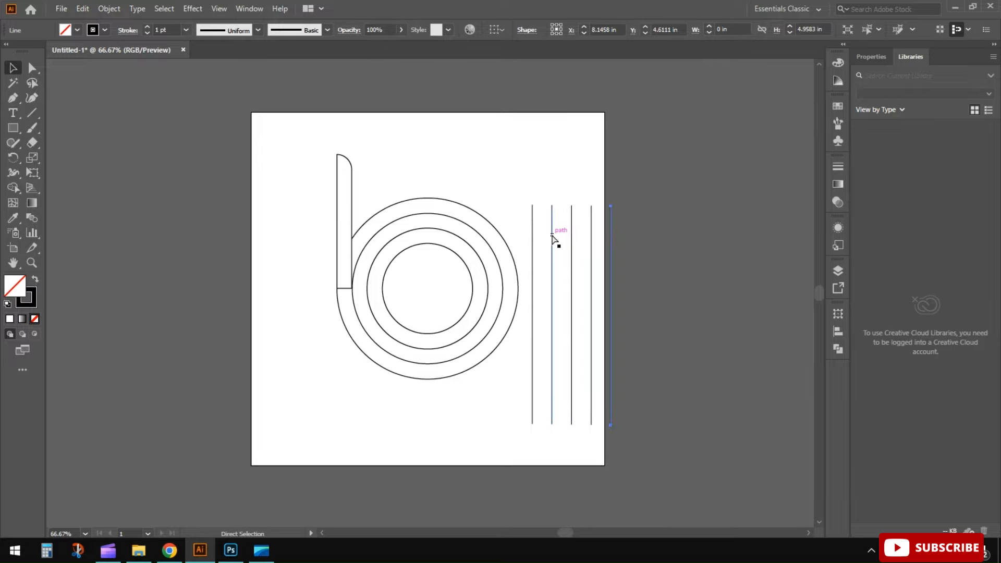
key("ctrl+d")
key("ctrl+d")
Align the nine vertical lines by their vertical centres and group them.
left_click_drag(522, 190, 716, 263)
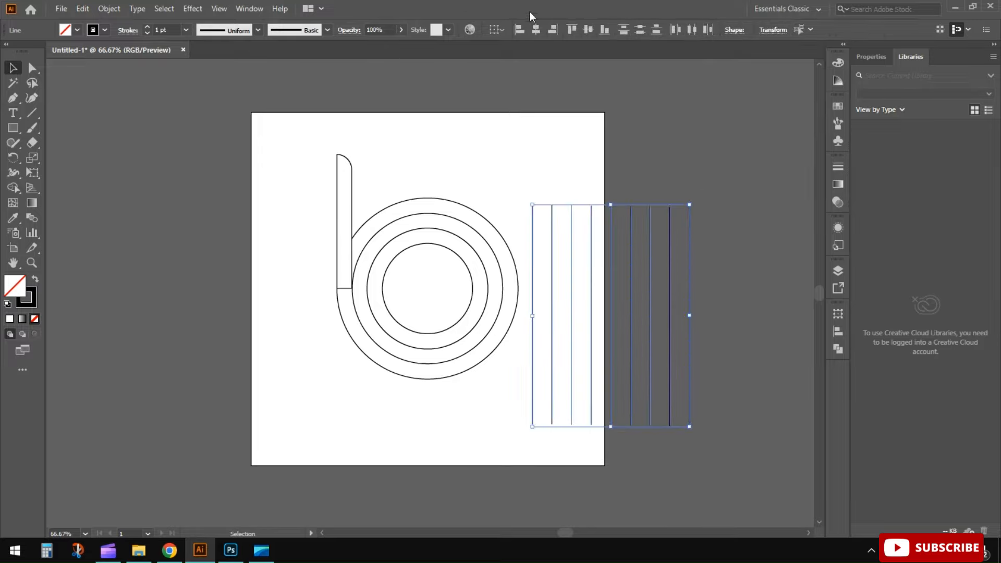
left_click(584, 34)
right_click(582, 257)
left_click(634, 350)
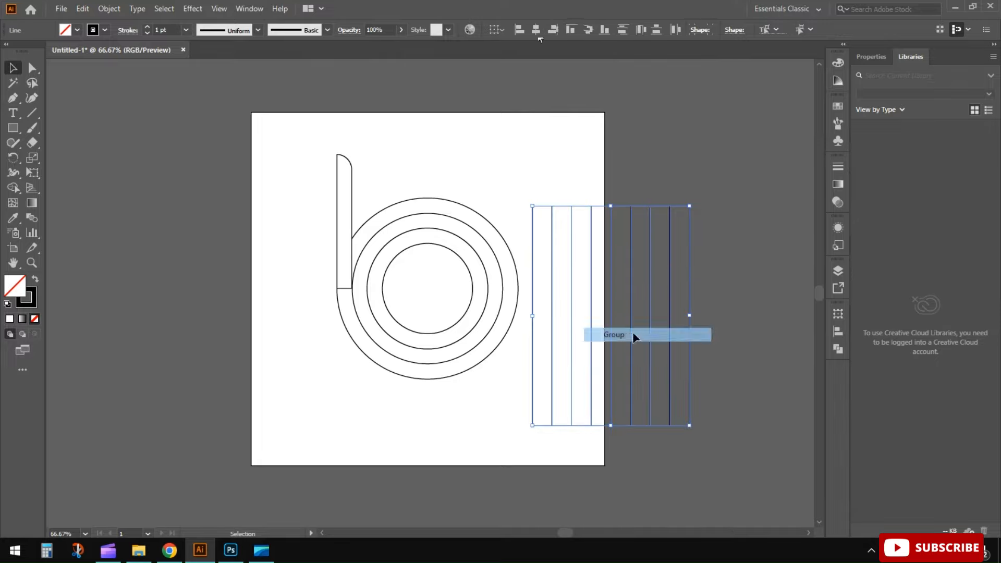
Stretch the line group to about 8.42 in tall and position it over the circles with one line touching the innermost circle's right edge.
left_click_drag(608, 205, 609, 115)
left_click_drag(611, 425, 605, 483)
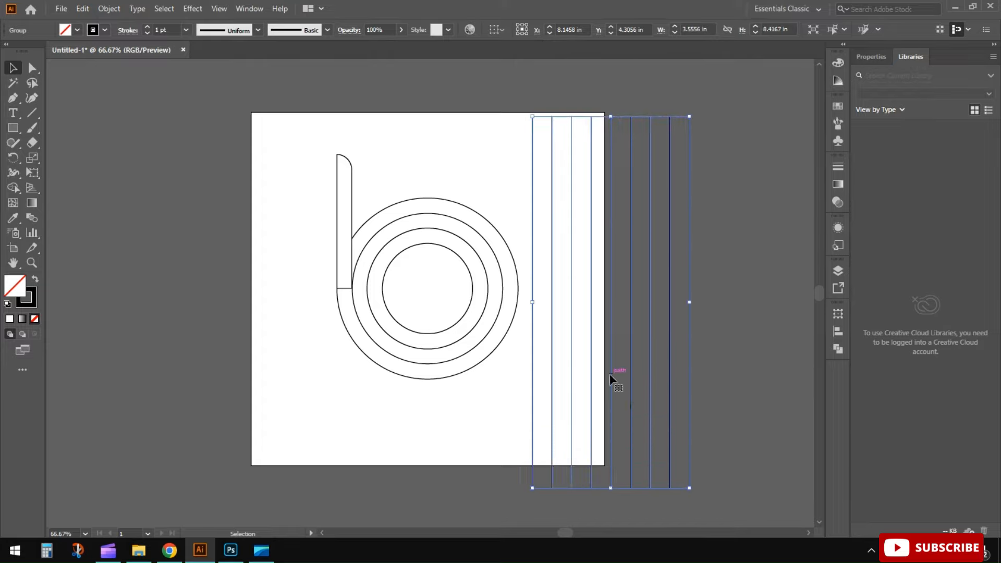
left_click_drag(611, 378, 432, 360)
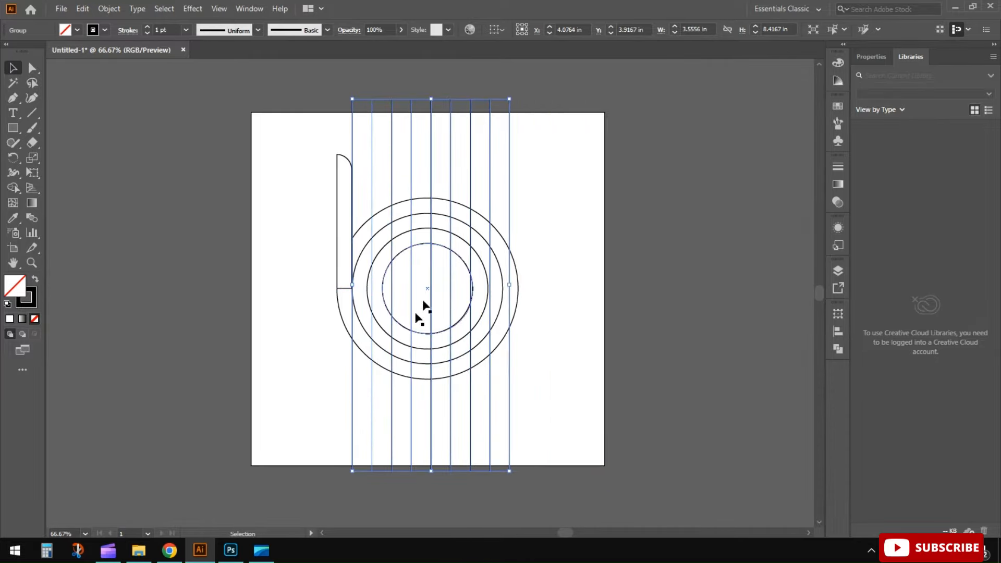
scroll(425, 305, "up", 2)
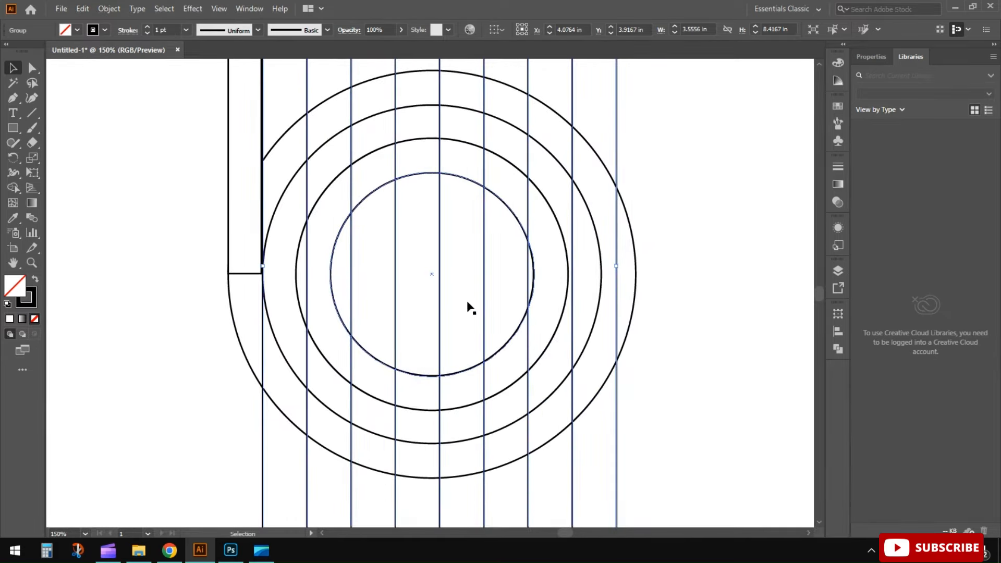
key("Right")
key("Right")
key("Right")
key("Right")
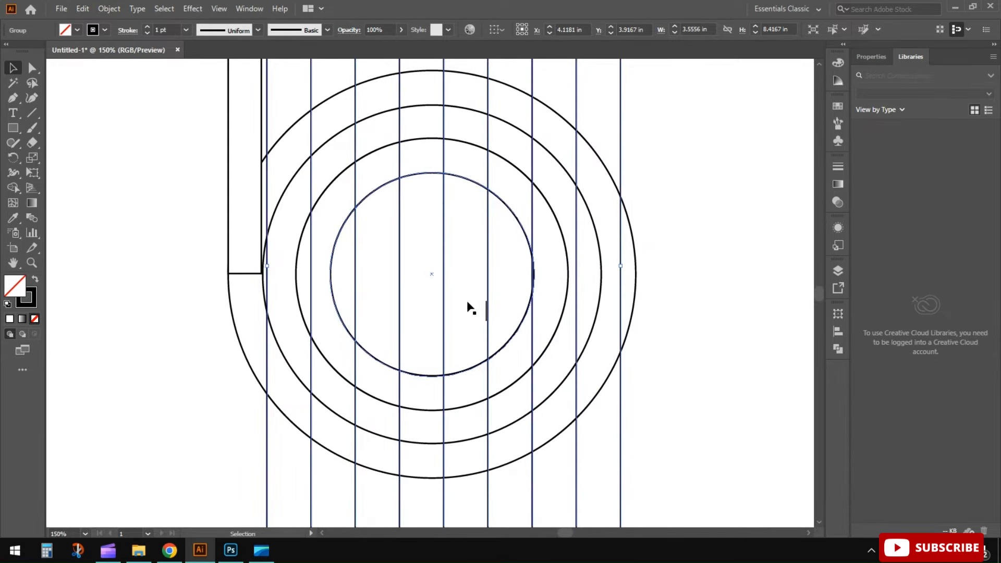
key("Right")
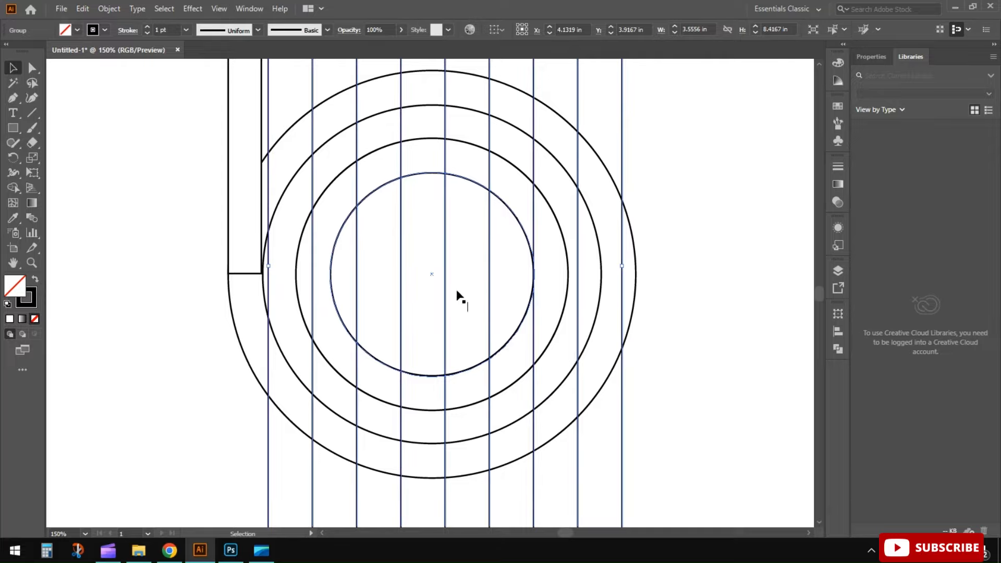
scroll(447, 277, "down", 4)
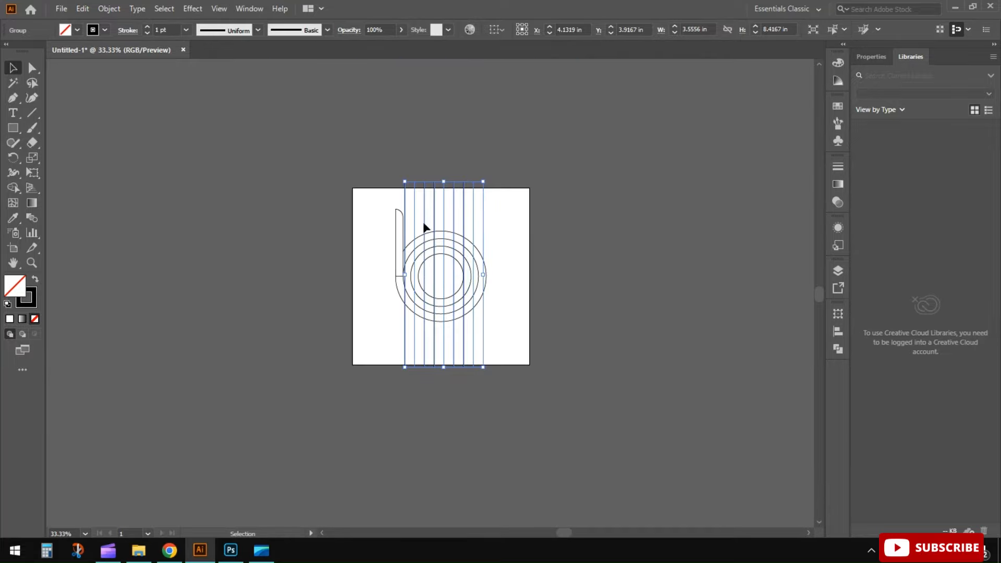
Duplicate the line group in the same position and rotate the copy so its lines run horizontally across the circles.
left_click(82, 8)
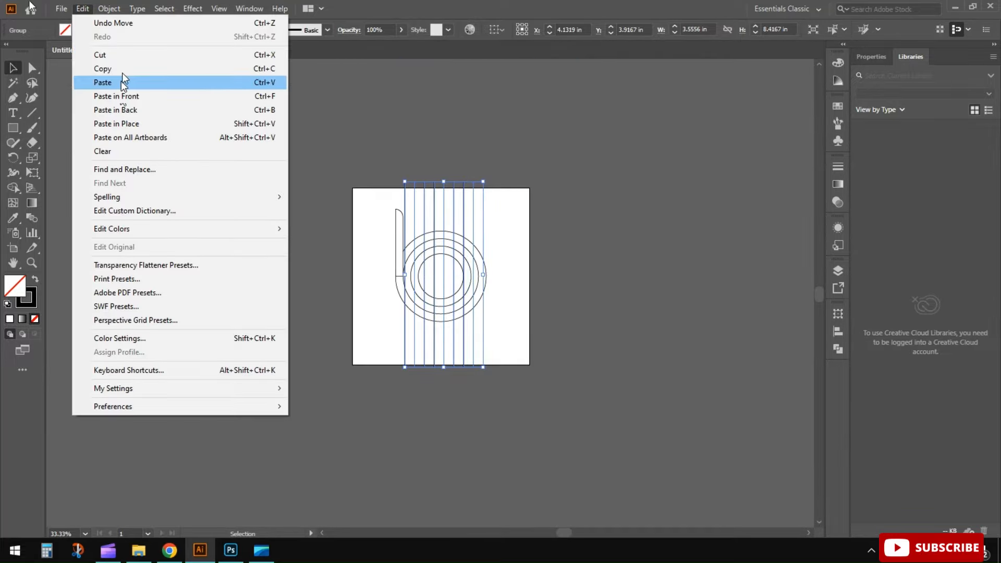
left_click(123, 68)
left_click(82, 11)
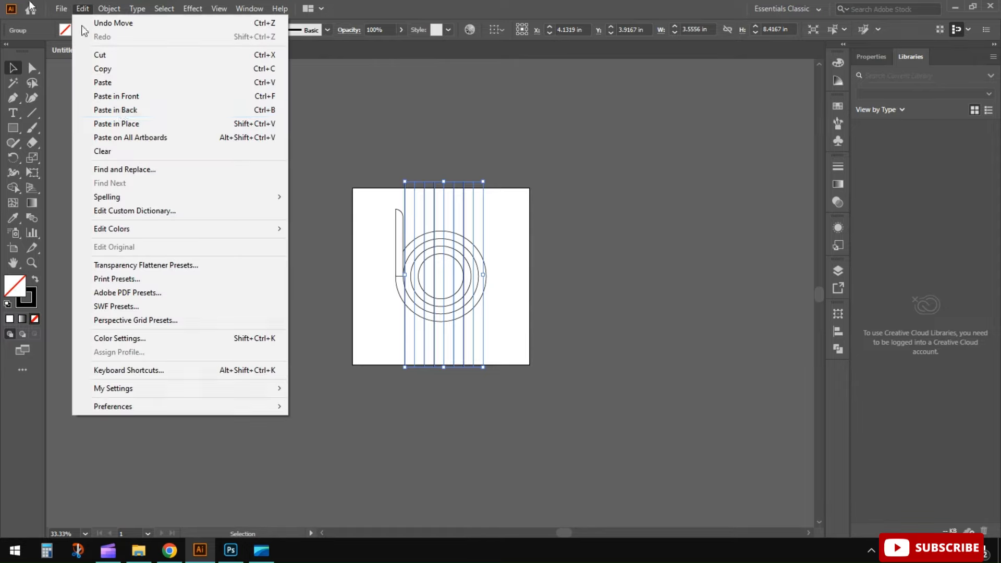
left_click(123, 108)
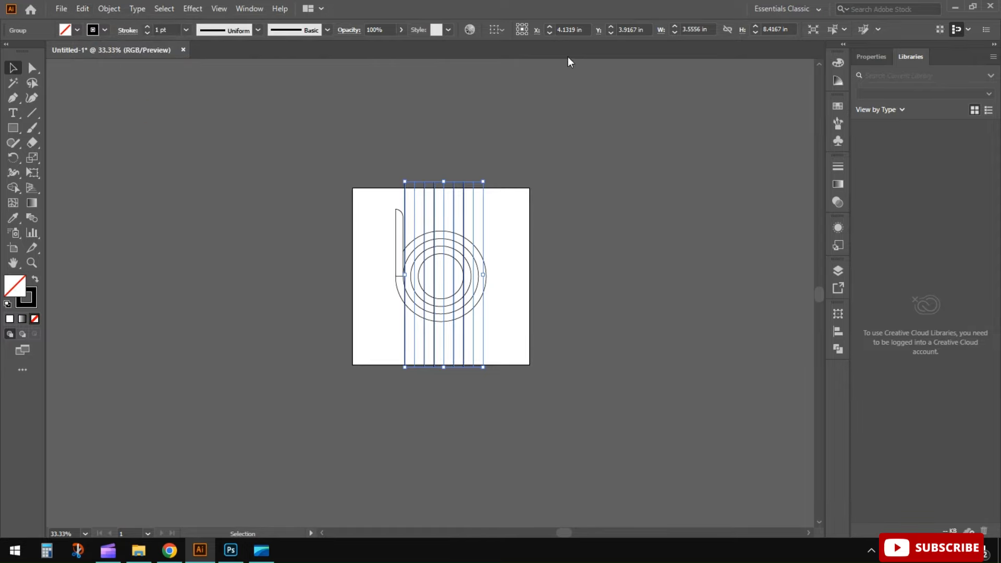
key("ctrl+0")
left_click(598, 30)
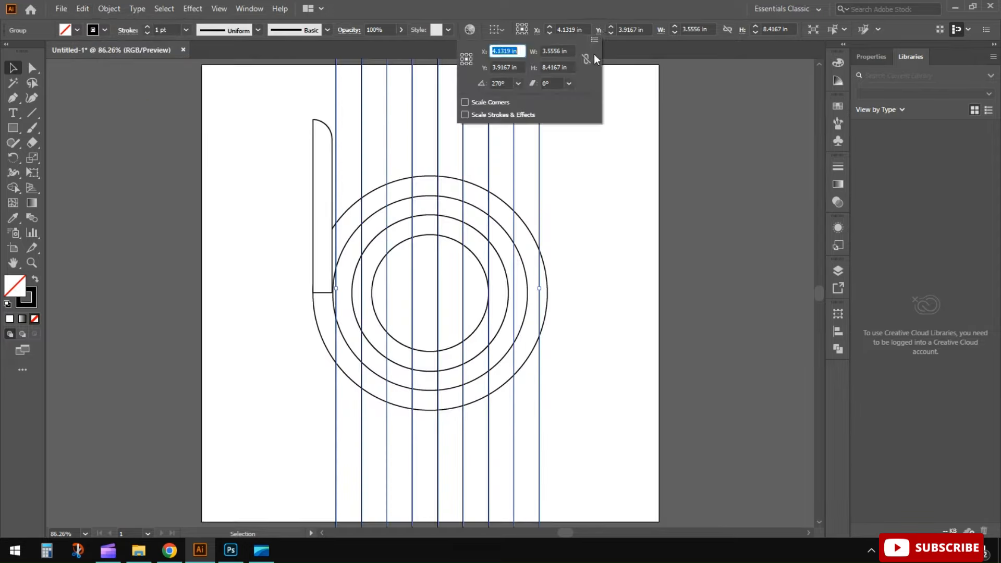
left_click(518, 84)
left_click(519, 101)
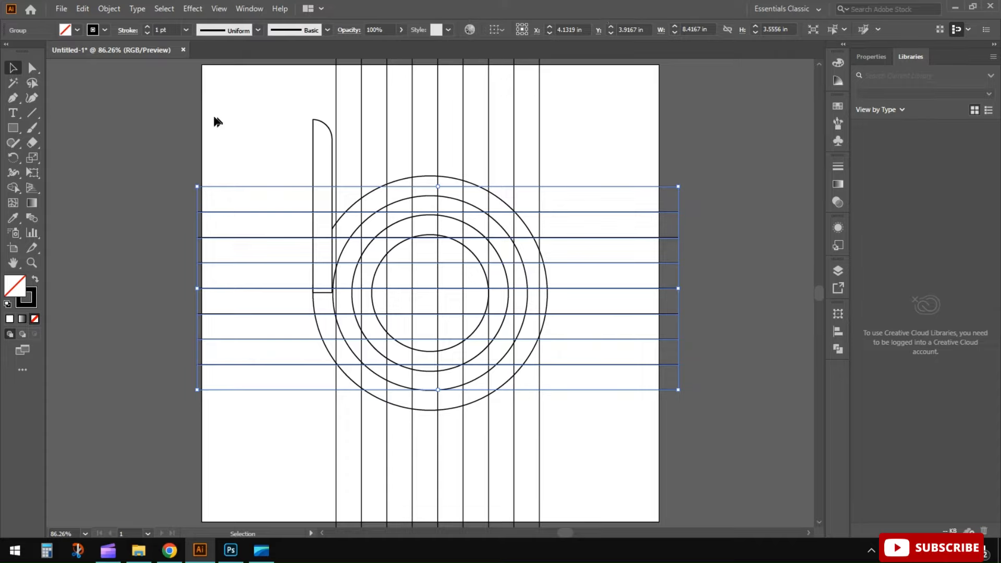
Select the circles, stem and both line groups for Shape Builder and set the fill colour to #050505.
left_click_drag(159, 109, 568, 465)
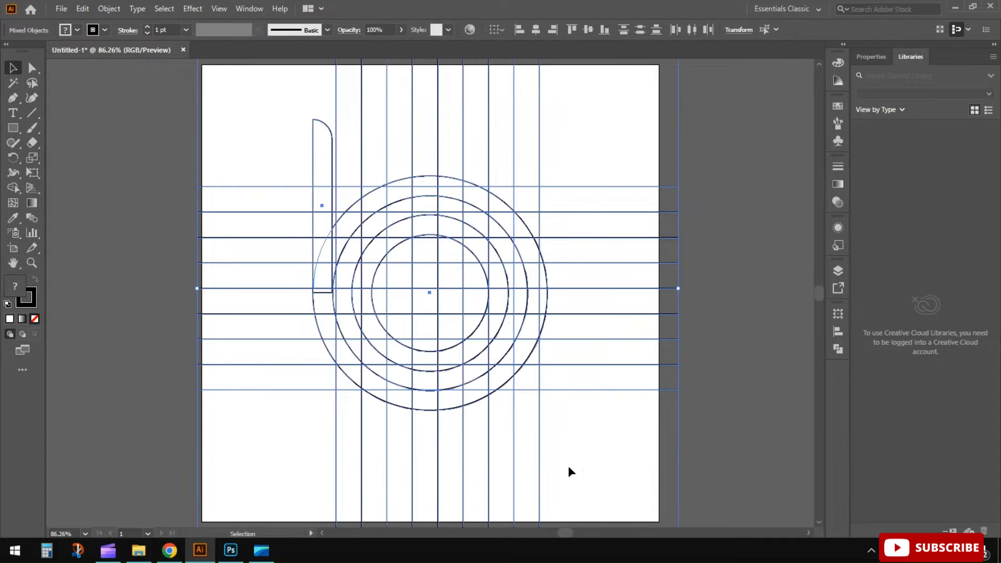
left_click(20, 187)
double_click(17, 291)
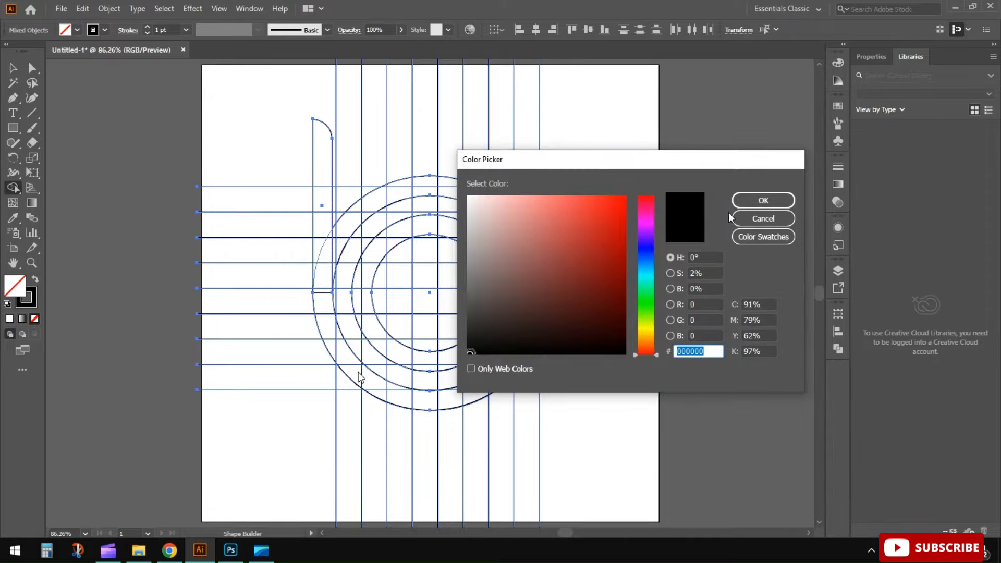
left_click(753, 200)
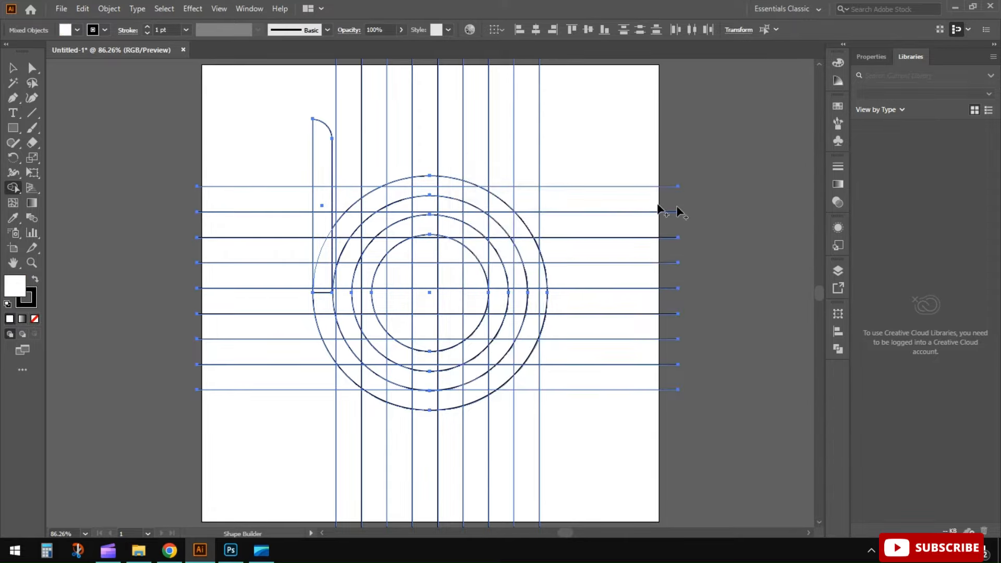
double_click(11, 292)
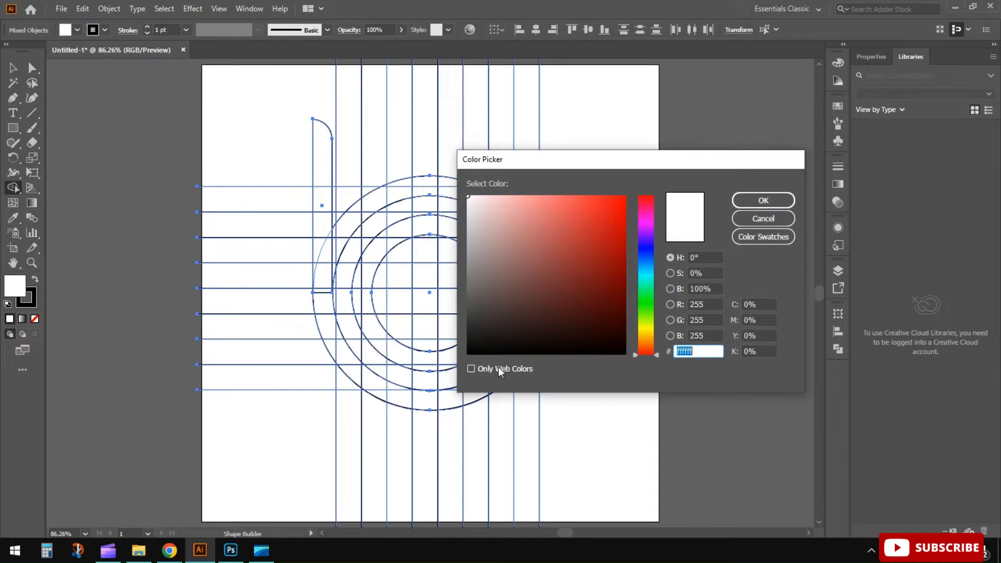
left_click(470, 352)
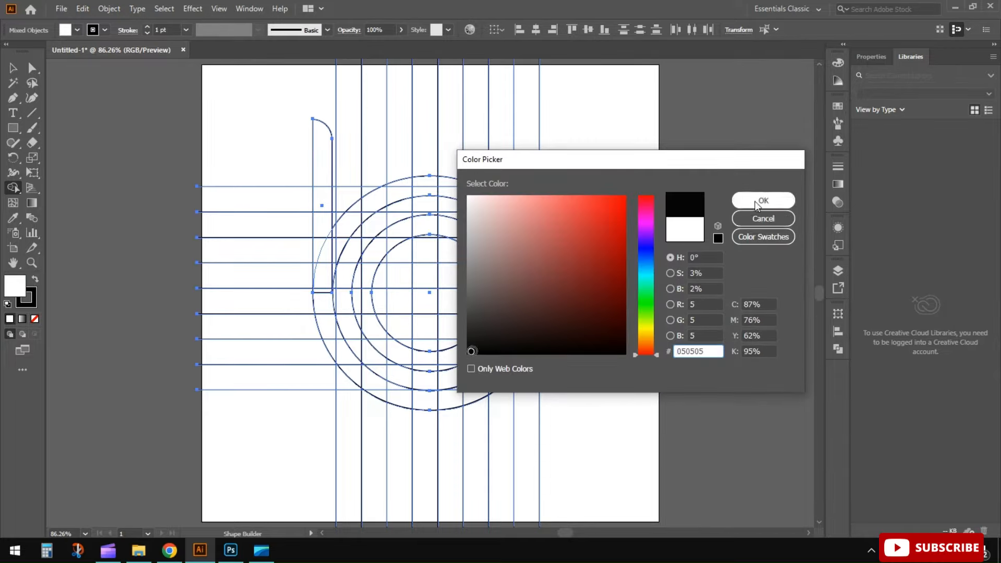
left_click(763, 201)
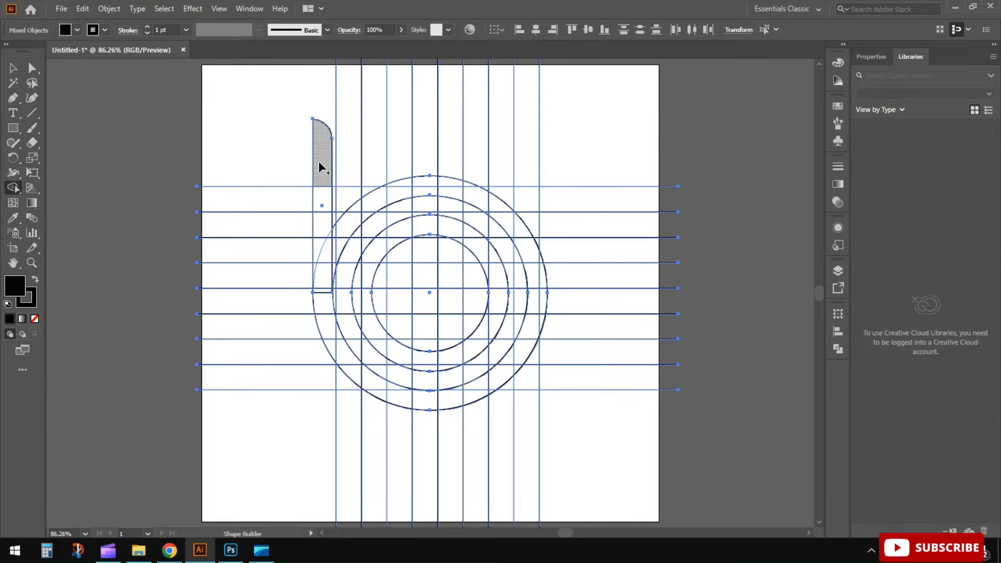
Merge the stem's sections into one shape and join it with the upper-left band between the two outermost circles.
mouse_move(321, 167)
left_mouse_down()
mouse_move(329, 297)
mouse_move(321, 288)
left_mouse_up()
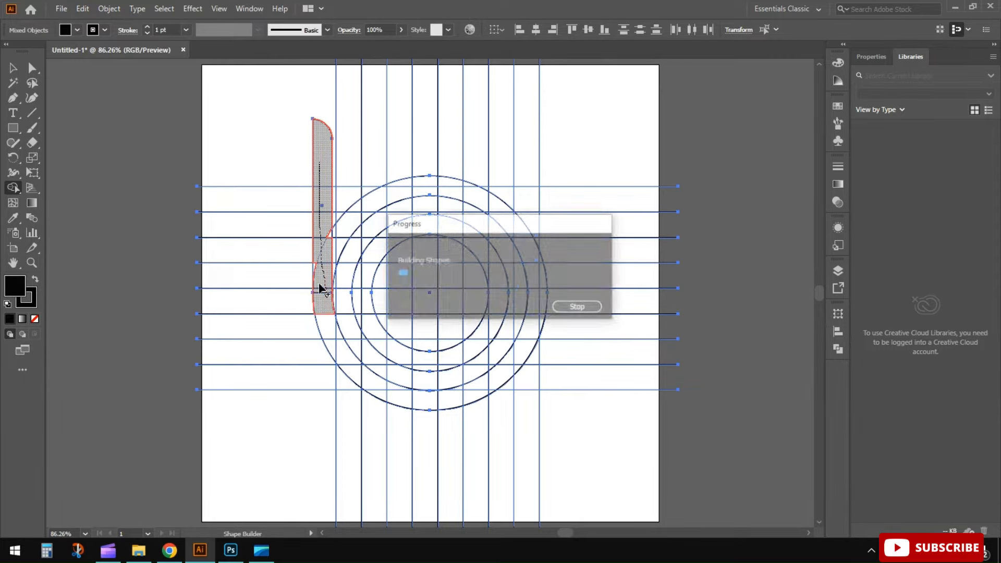
scroll(319, 282, "up", 2)
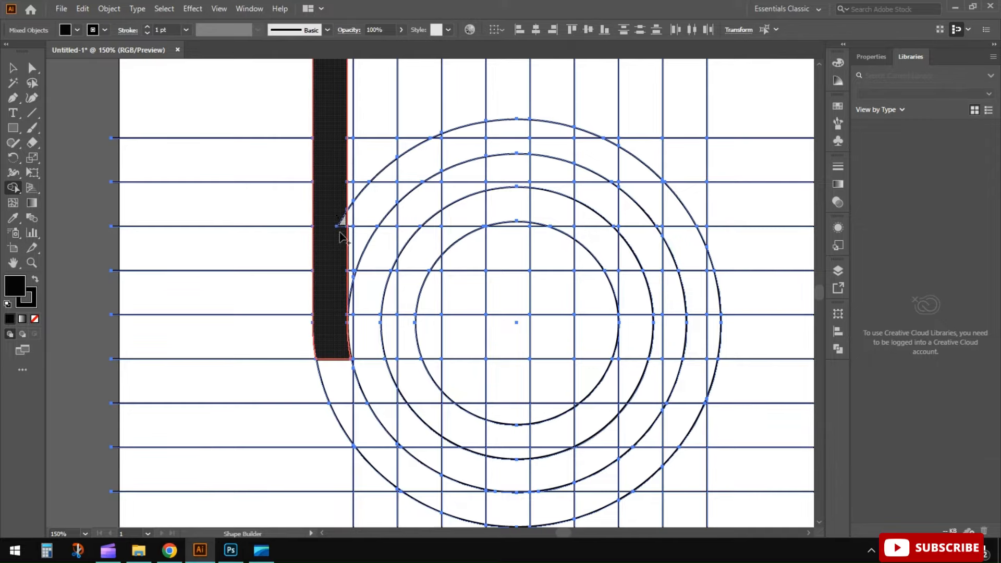
scroll(337, 304, "up", 3)
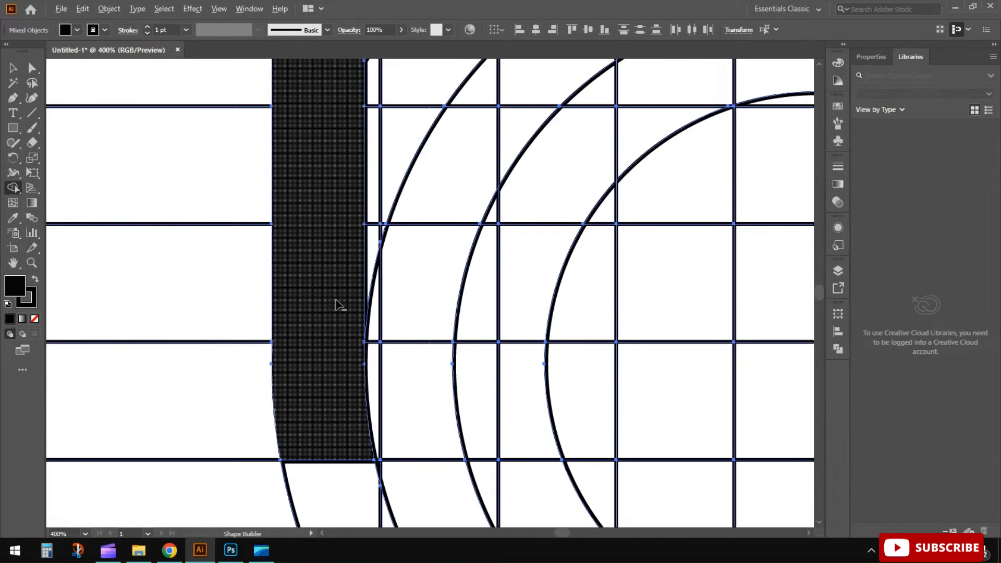
mouse_move(346, 302)
left_mouse_down()
mouse_move(381, 229)
mouse_move(385, 137)
left_mouse_up()
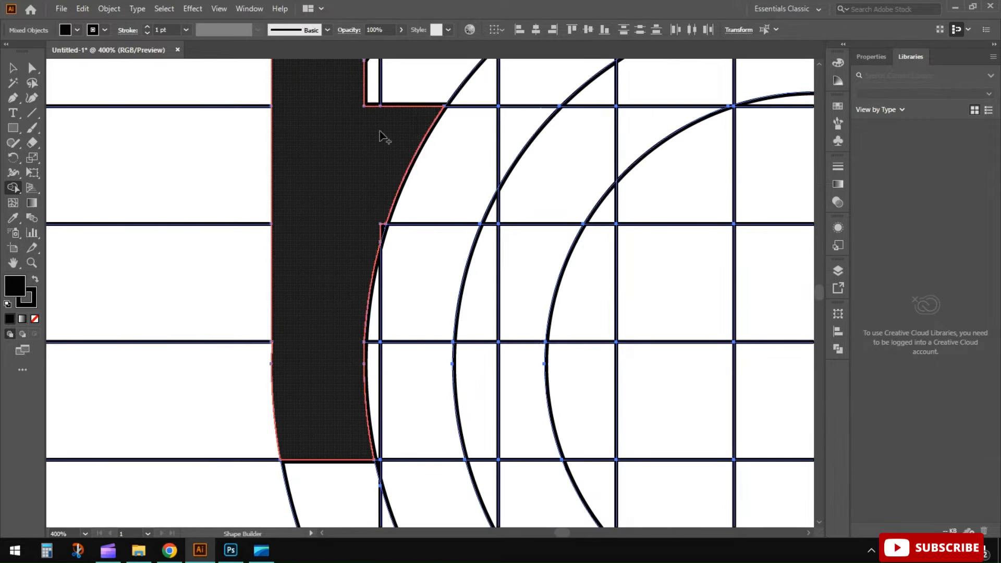
left_click(376, 96)
scroll(378, 94, "down", 1)
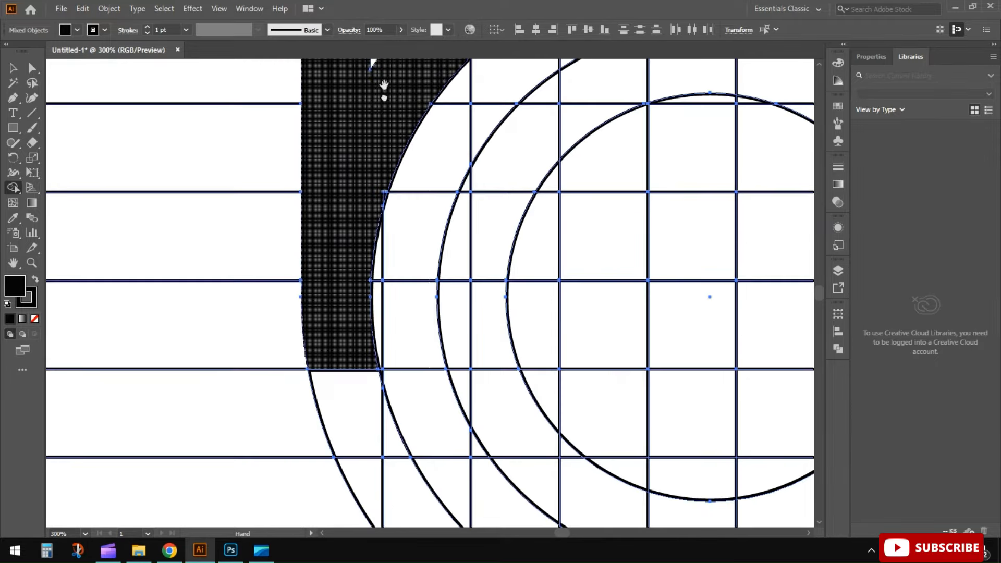
mouse_move(384, 85)
left_mouse_down()
mouse_move(322, 254)
mouse_move(353, 208)
mouse_move(430, 145)
mouse_move(417, 190)
mouse_move(474, 128)
mouse_move(530, 94)
mouse_move(494, 103)
left_mouse_up()
scroll(286, 277, "down", 3)
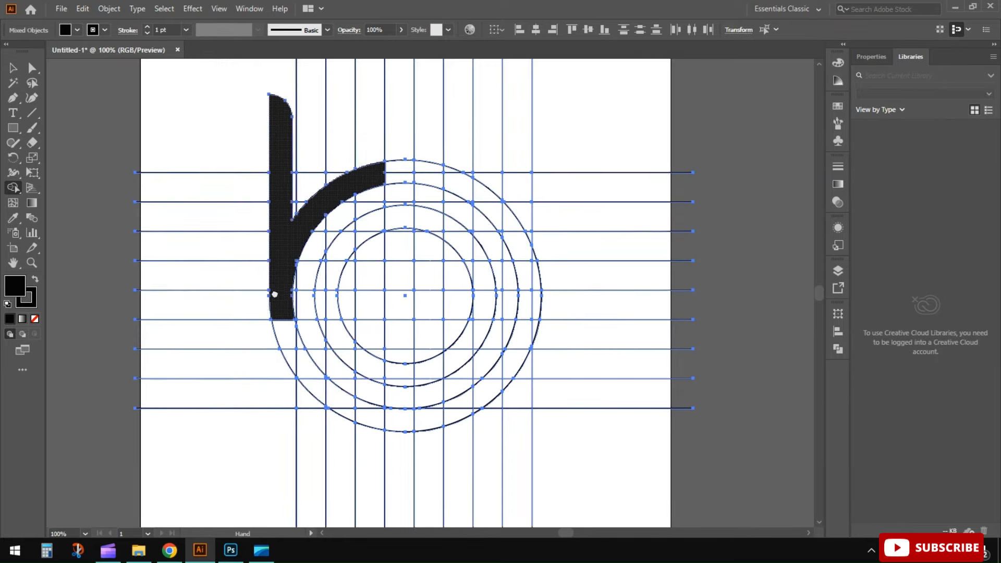
Extend the merged stem downward along the lower-left band between the two outermost circles.
scroll(275, 294, "up", 3)
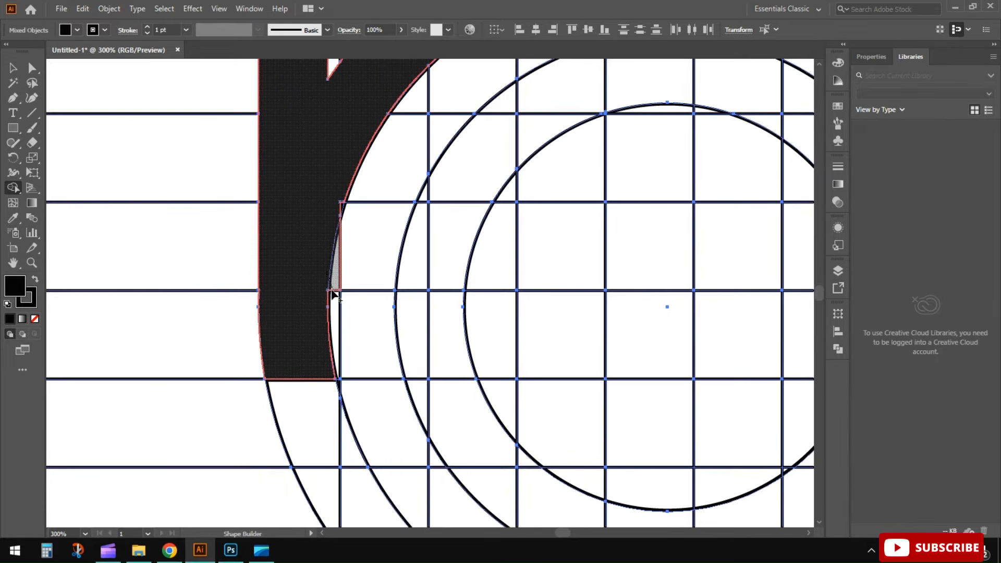
left_click_drag(332, 291, 333, 331)
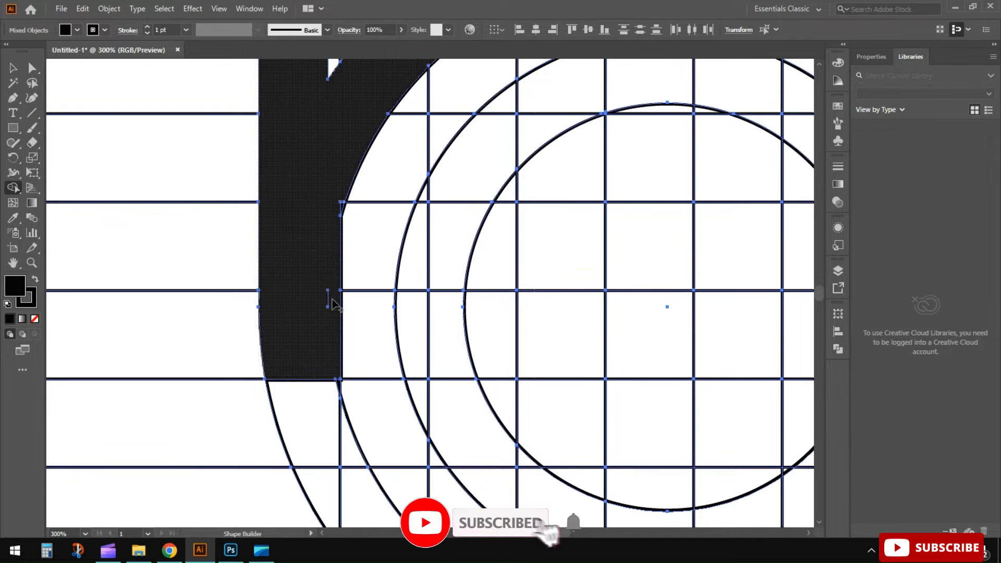
left_click_drag(301, 358, 332, 454)
scroll(302, 418, "down", 3)
mouse_move(312, 418)
left_mouse_down()
mouse_move(327, 455)
mouse_move(308, 449)
left_mouse_up()
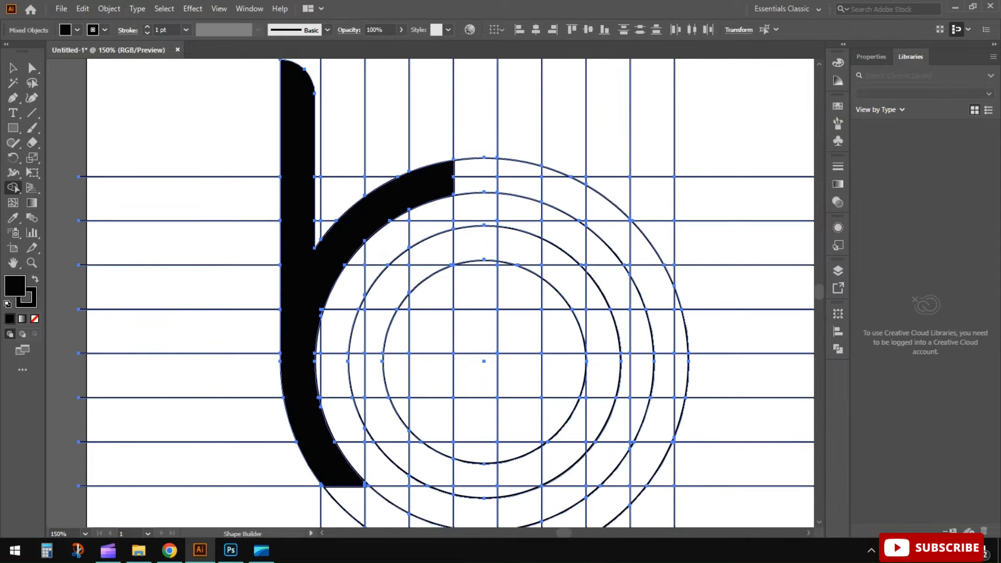
Merge the upper band of the two innermost circles with a vertical column reaching the outer ring and a horizontal crossbar.
left_click_drag(435, 324, 412, 256)
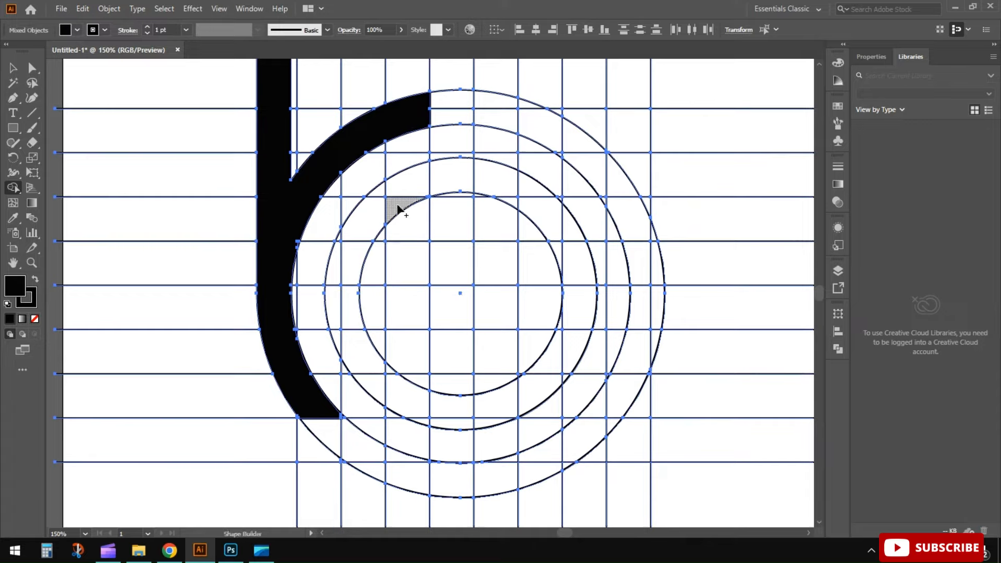
mouse_move(398, 208)
left_mouse_down()
mouse_move(415, 188)
mouse_move(480, 177)
mouse_move(518, 205)
left_mouse_up()
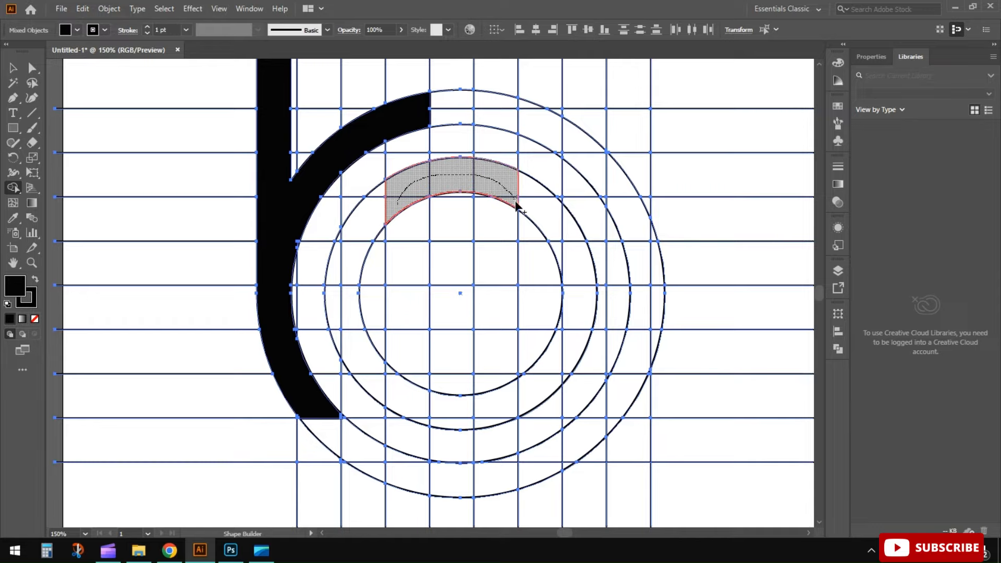
mouse_move(410, 194)
left_mouse_down()
mouse_move(409, 364)
mouse_move(396, 461)
mouse_move(416, 478)
mouse_move(324, 422)
left_mouse_up()
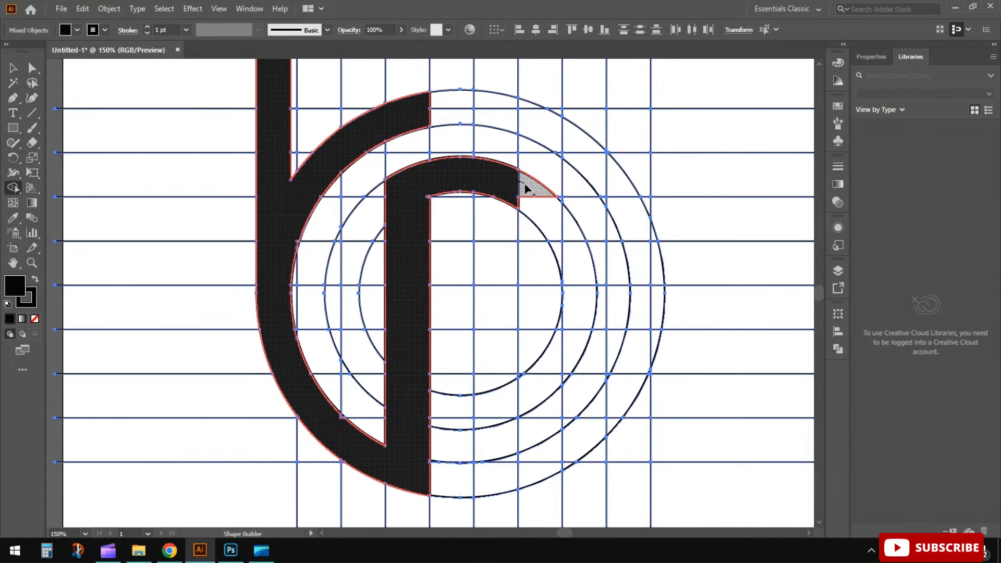
left_click_drag(526, 187, 559, 241)
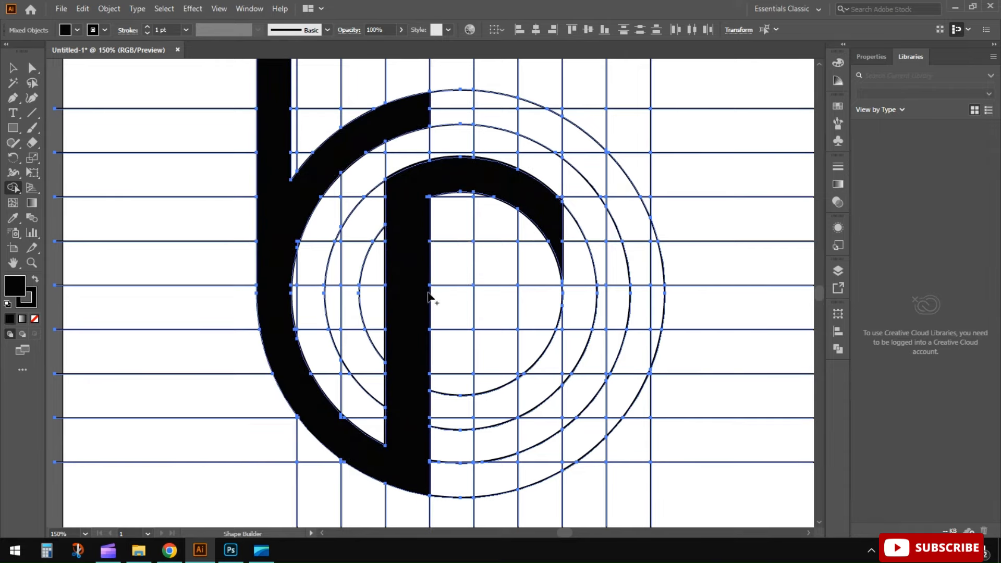
left_click_drag(429, 297, 537, 302)
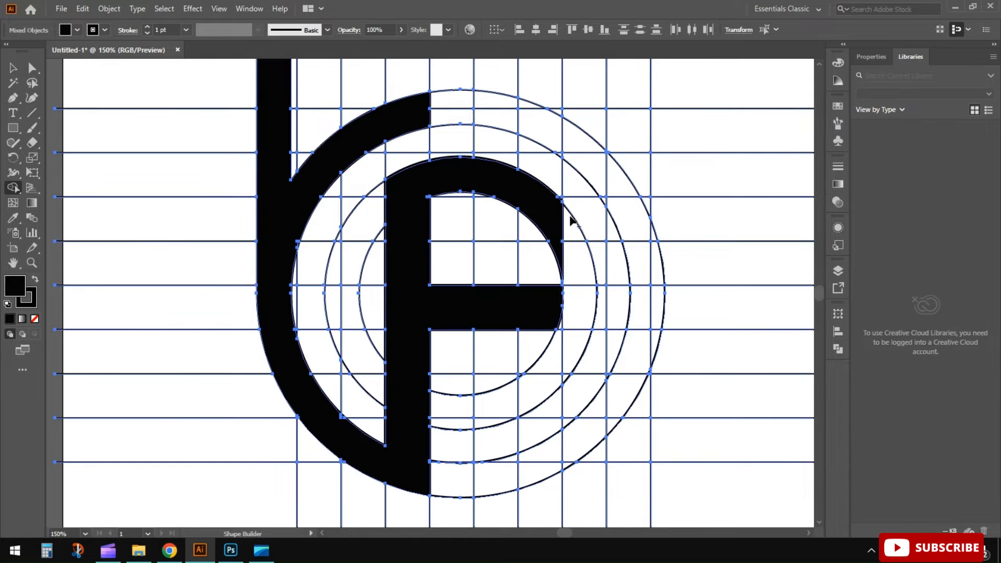
Merge the right half of the outer ring band with the letter shape, from the top arc around toward the bottom.
mouse_move(425, 112)
left_mouse_down()
mouse_move(483, 107)
mouse_move(538, 129)
mouse_move(585, 166)
left_mouse_up()
mouse_move(614, 195)
left_mouse_down()
mouse_move(639, 283)
mouse_move(638, 374)
mouse_move(586, 437)
mouse_move(501, 477)
left_mouse_up()
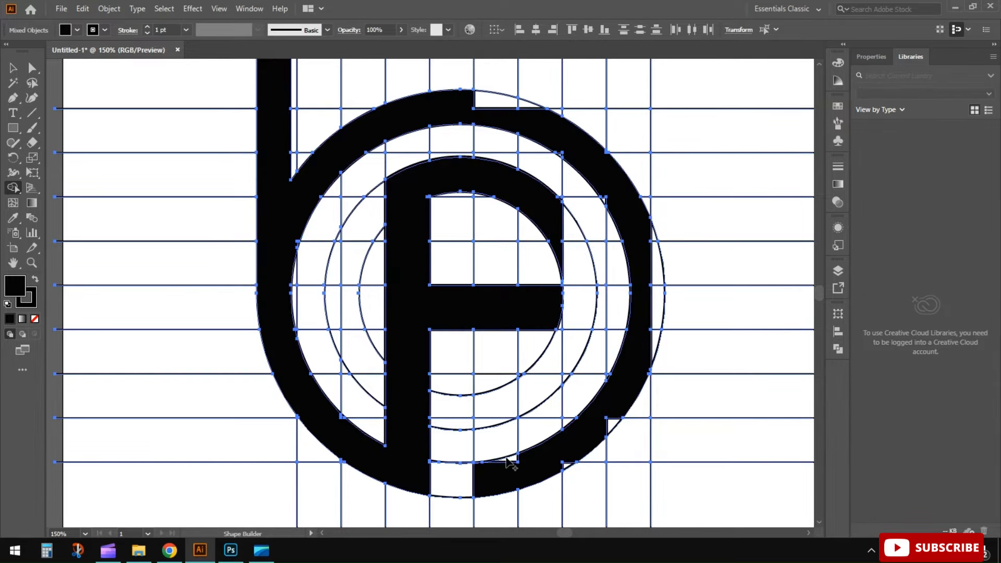
scroll(512, 462, "up", 1)
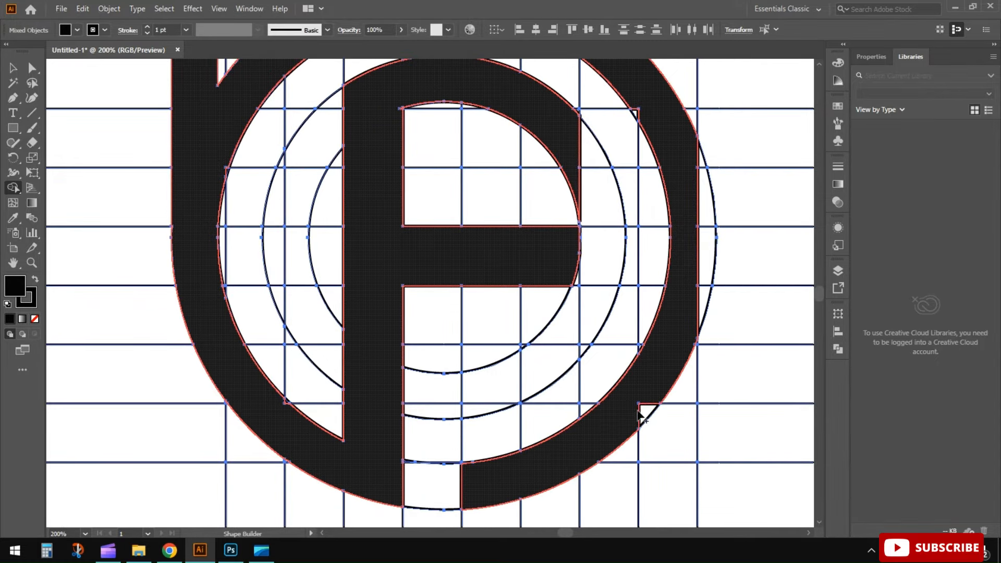
mouse_move(700, 323)
left_mouse_down()
mouse_move(701, 300)
mouse_move(703, 241)
mouse_move(683, 170)
mouse_move(713, 201)
left_mouse_up()
Fill the remaining gaps along the outer ring's top and right edges so the band follows the outermost circle.
key("alt")
mouse_move(667, 164)
left_mouse_down()
mouse_move(686, 234)
mouse_move(650, 221)
left_mouse_up()
scroll(672, 220, "up", 3)
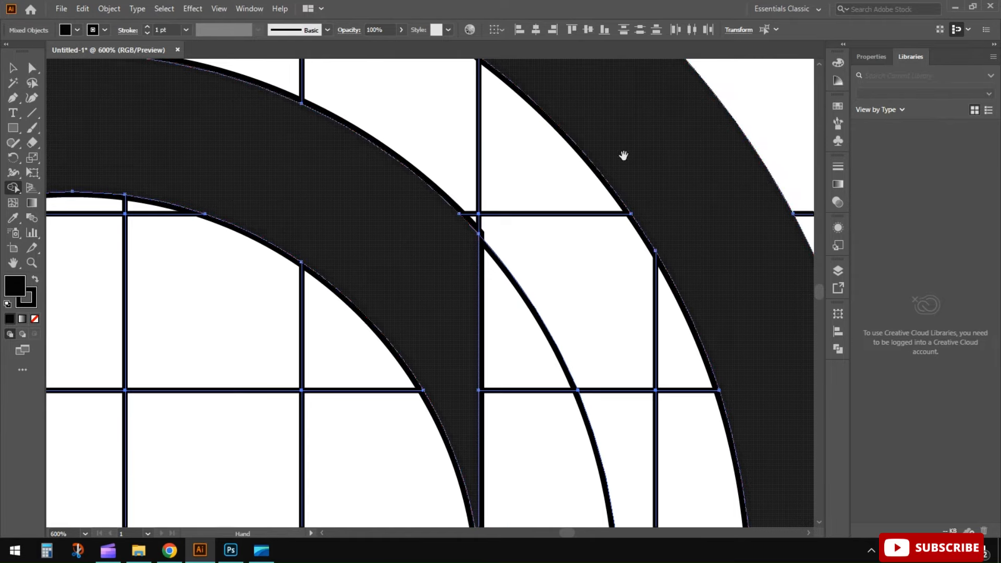
left_click_drag(624, 155, 710, 373)
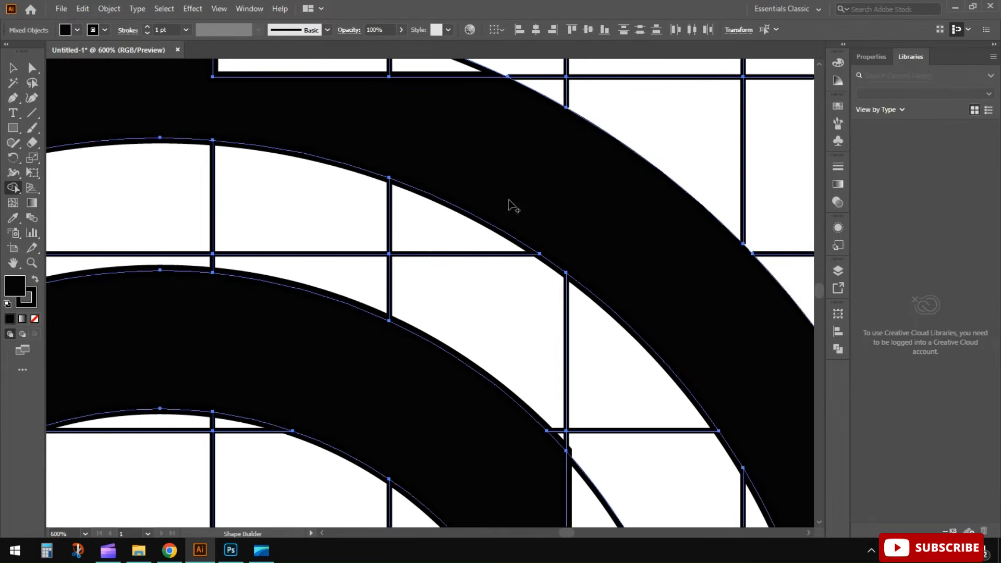
left_click_drag(507, 197, 605, 272)
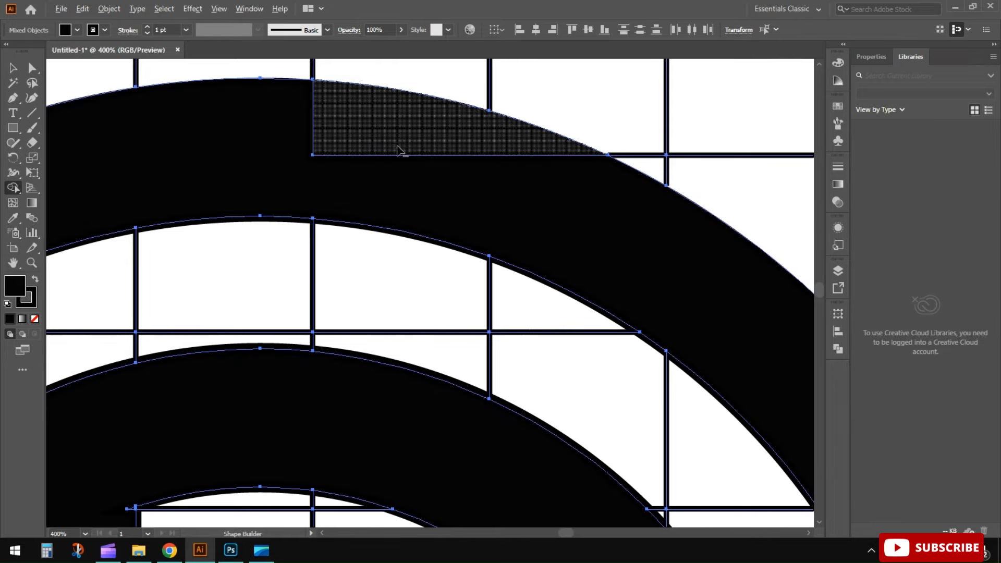
scroll(401, 149, "down", 2)
scroll(230, 203, "down", 1)
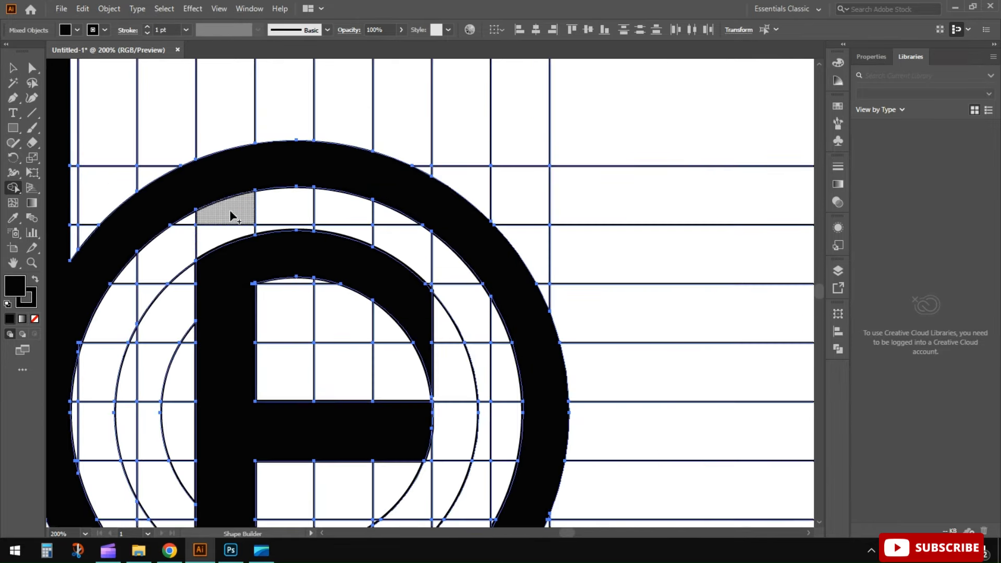
Merge the tiny leftover sliver along the outer ring's left inner edge into the letter shape with Shape Builder.
left_click_drag(214, 240, 242, 224)
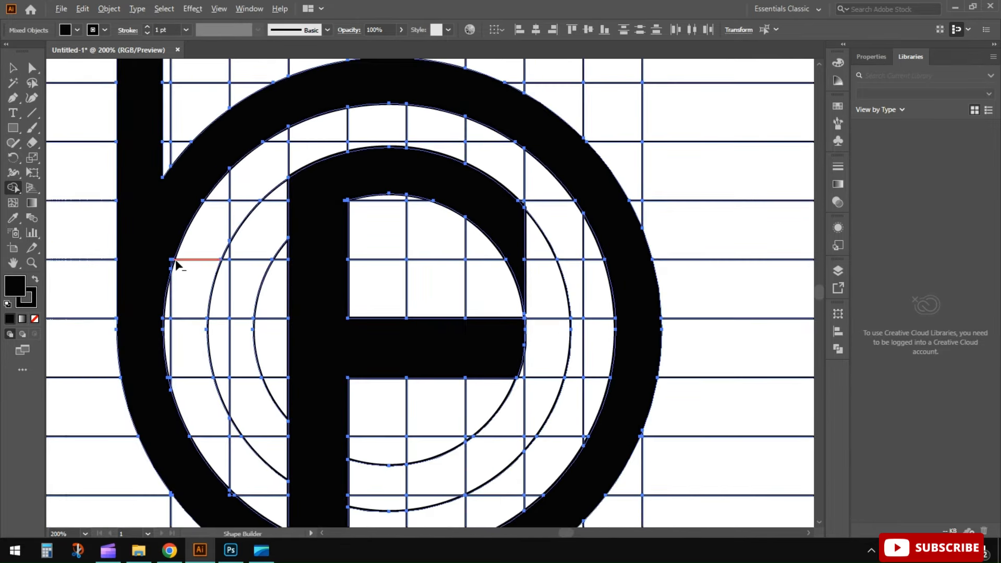
scroll(167, 262, "up", 2)
scroll(166, 251, "up", 2)
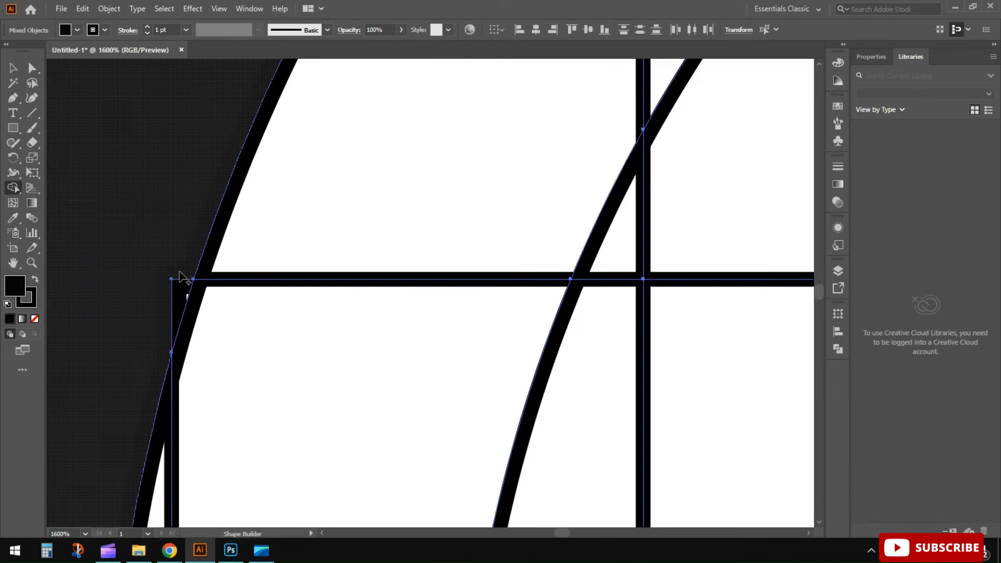
scroll(168, 301, "up", 3)
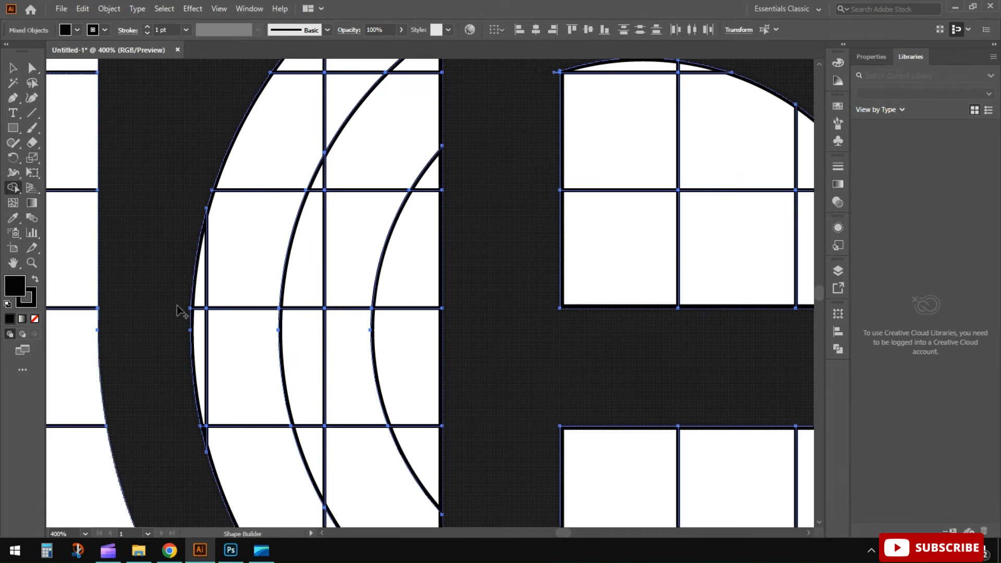
scroll(178, 308, "down", 5)
Merge the tiny sliver at the upper-left corner of the inner letter's counter into the letter shape.
left_click_drag(173, 197, 237, 296)
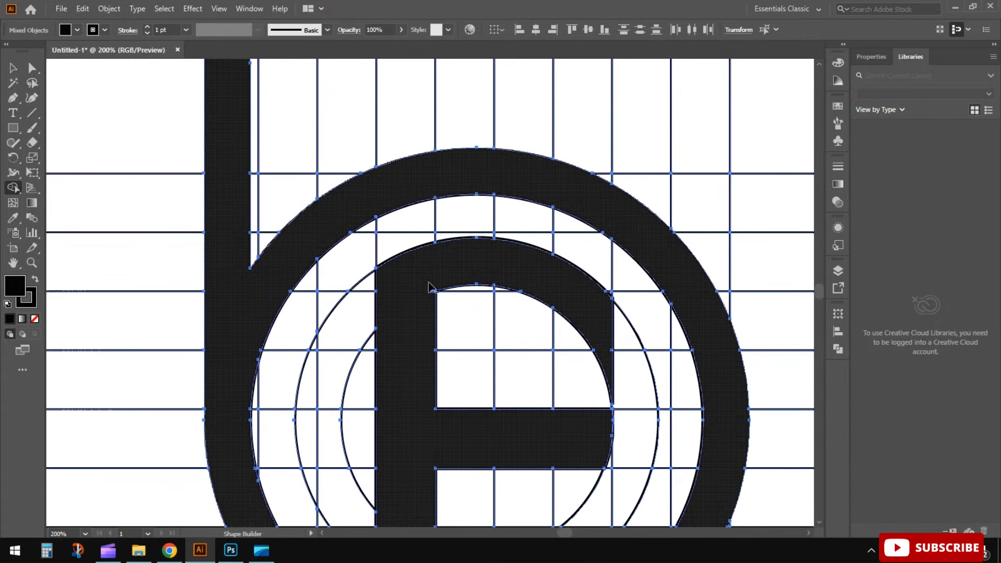
scroll(429, 285, "up", 4)
scroll(451, 315, "up", 2)
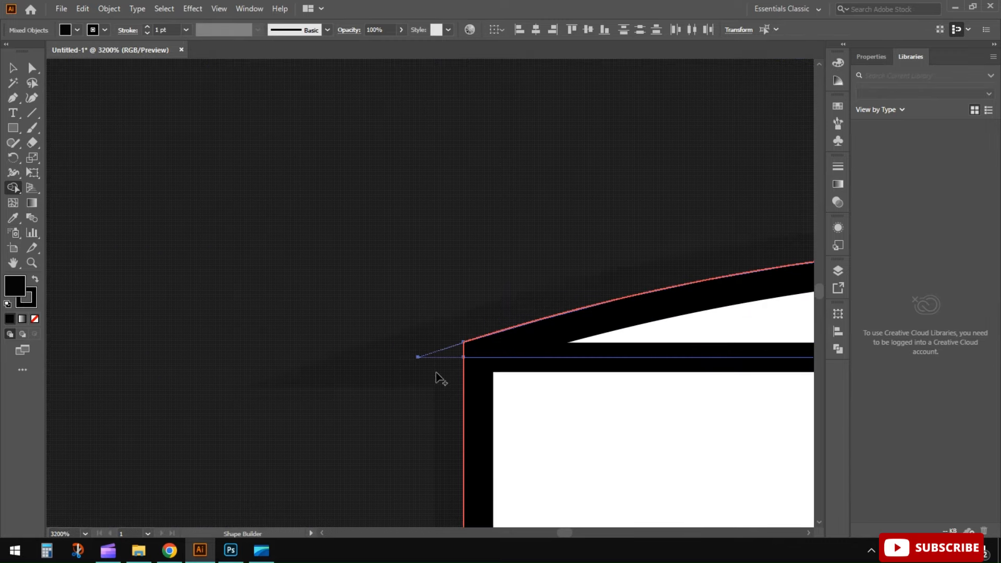
scroll(373, 352, "down", 2)
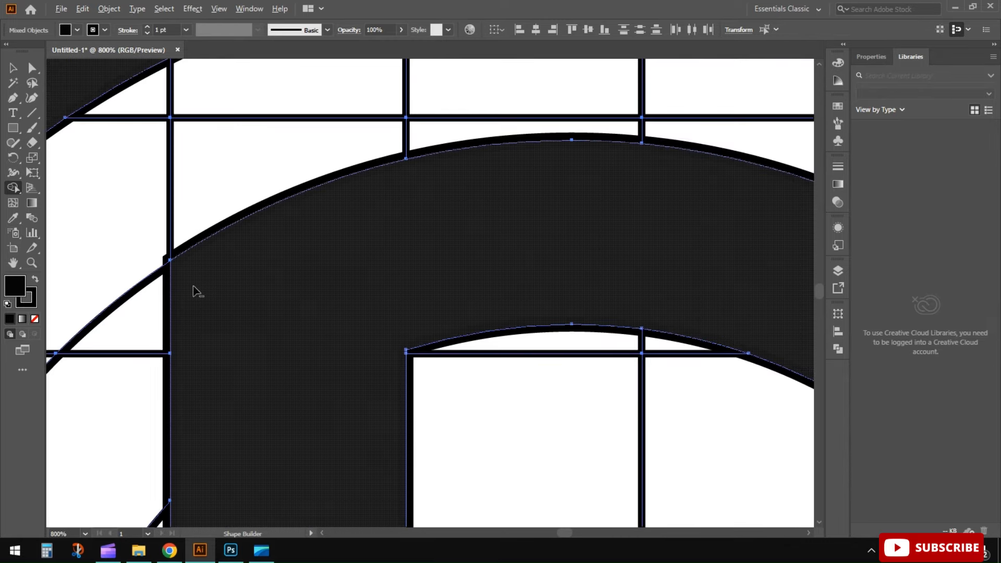
scroll(490, 231, "down", 2)
Merge the tiny sliver on the outer ring's lower-left inner edge into the letter shape, undoing any accidental joining of neighbouring grid cells.
left_click_drag(489, 296, 396, 163)
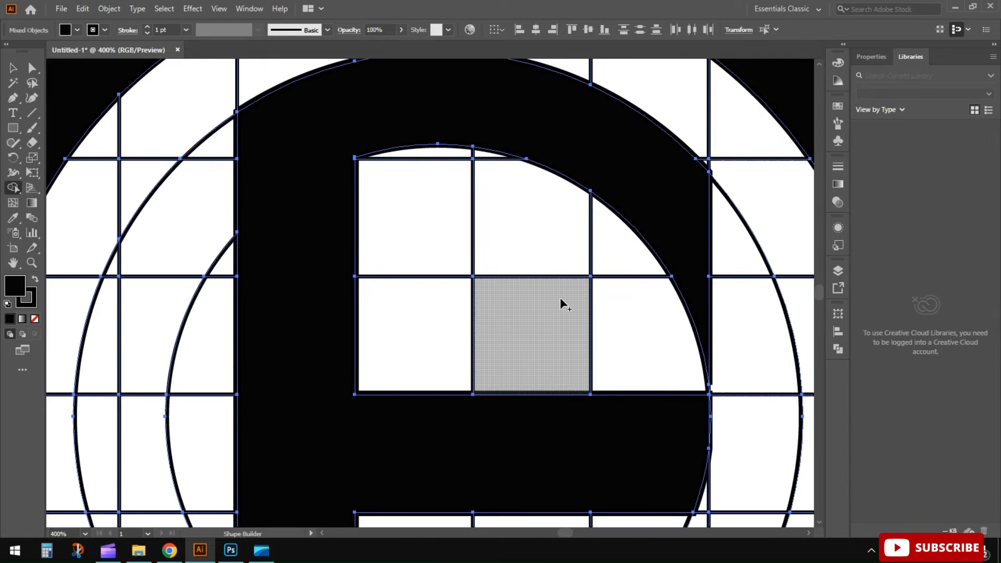
left_click_drag(588, 428, 500, 272)
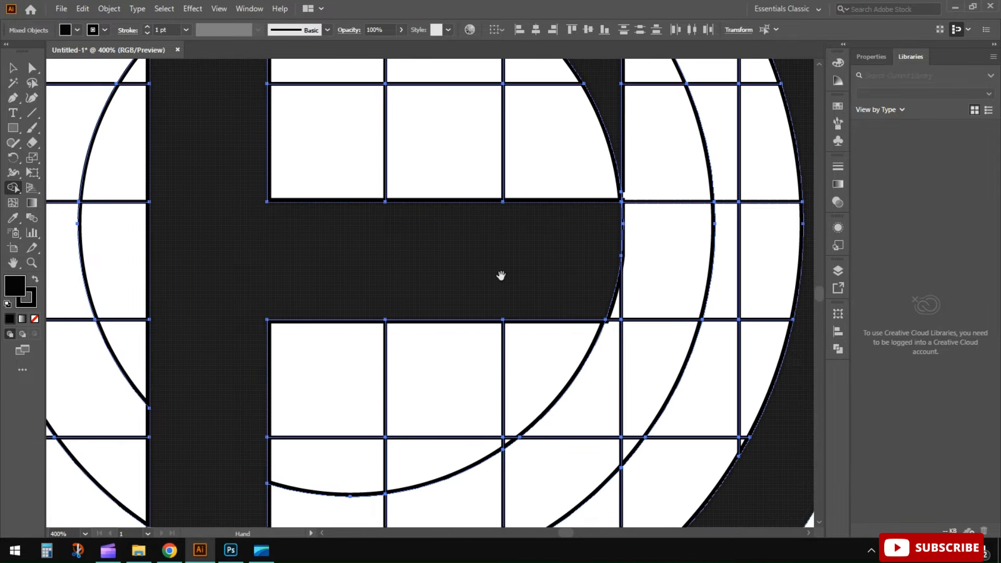
left_click_drag(424, 393, 547, 159)
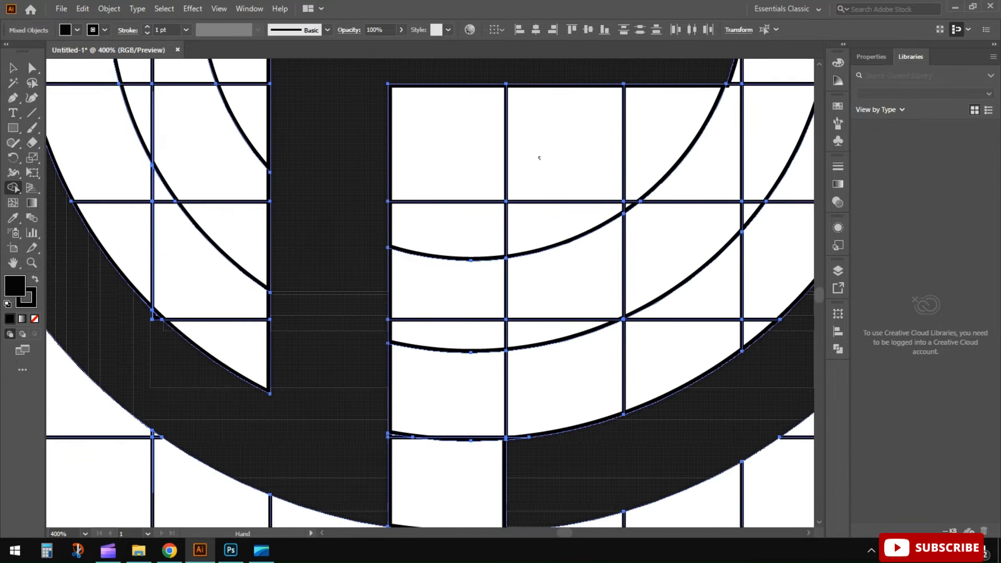
scroll(172, 344, "up", 2)
left_click_drag(137, 280, 156, 306)
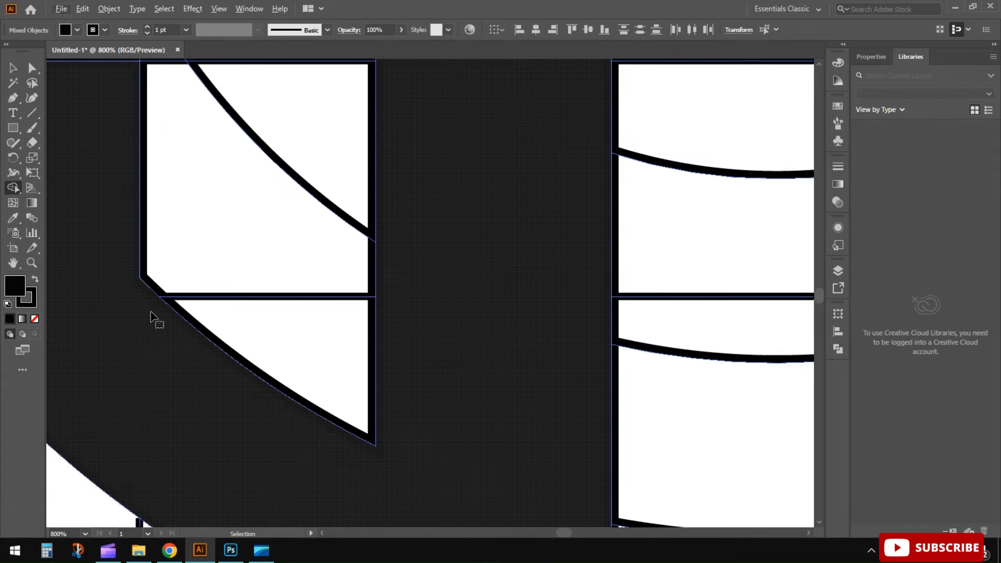
key("ctrl+z")
scroll(157, 306, "down", 2)
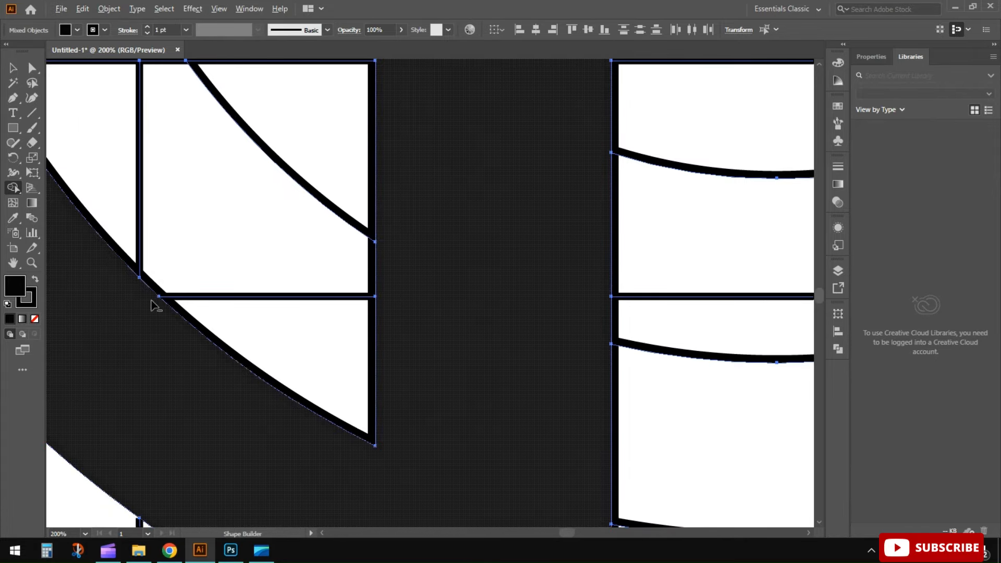
left_click_drag(83, 213, 243, 285)
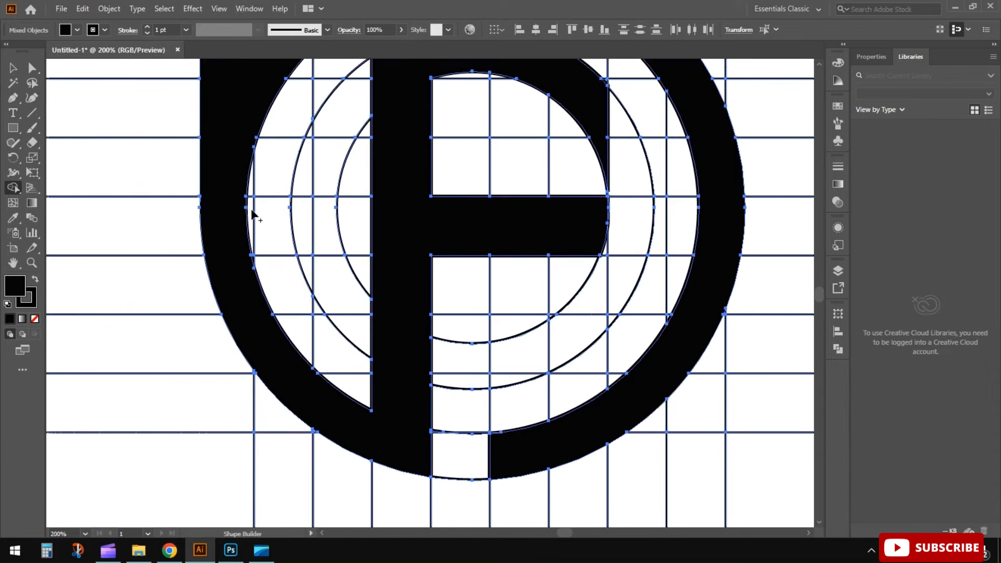
left_click_drag(426, 326, 335, 395)
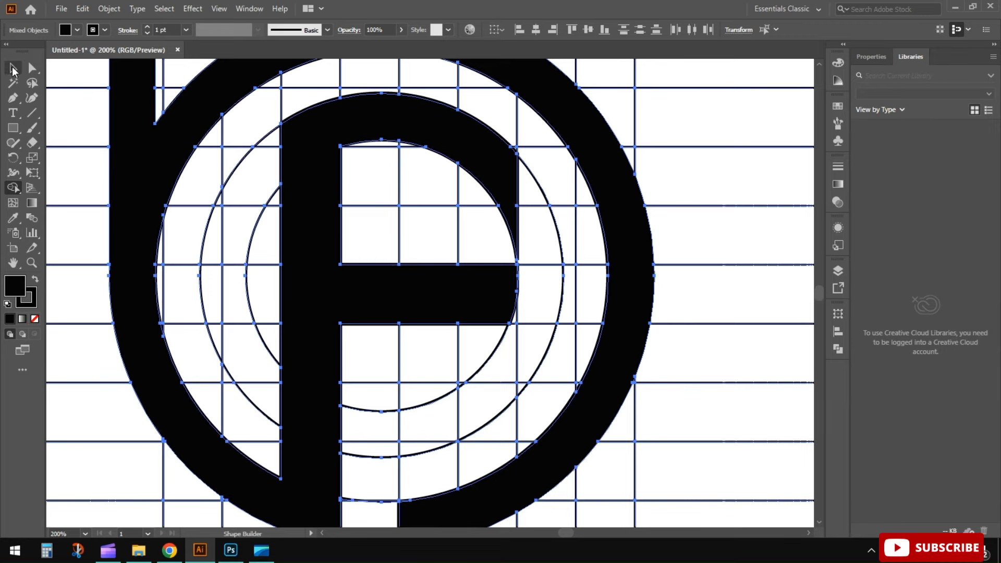
Select only the merged black logo shape and move it off the grid to the empty area right of the artboard.
left_click(14, 69)
scroll(235, 146, "down", 2)
left_click_drag(234, 146, 293, 227)
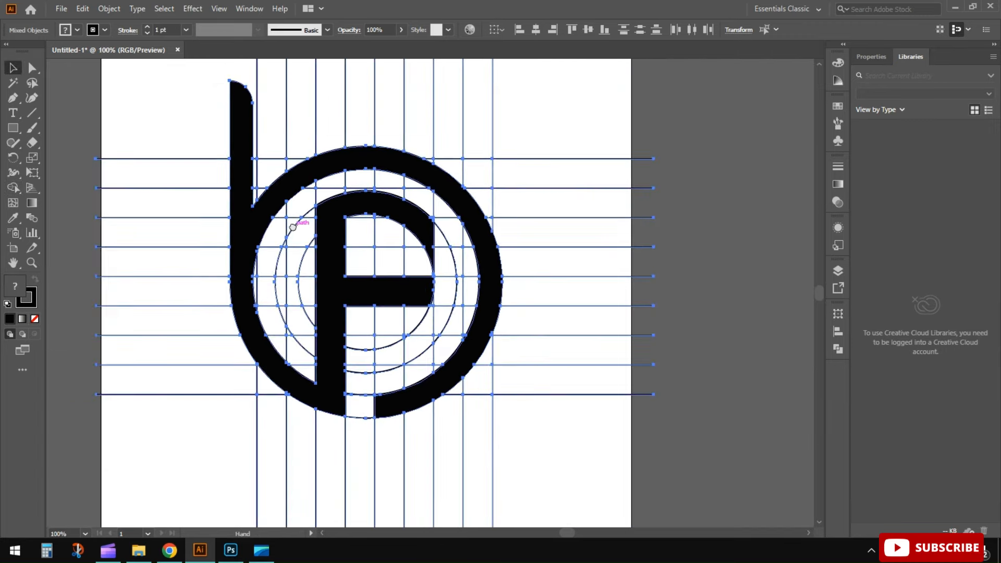
scroll(292, 218, "down", 1)
right_click(255, 172)
left_click(256, 178)
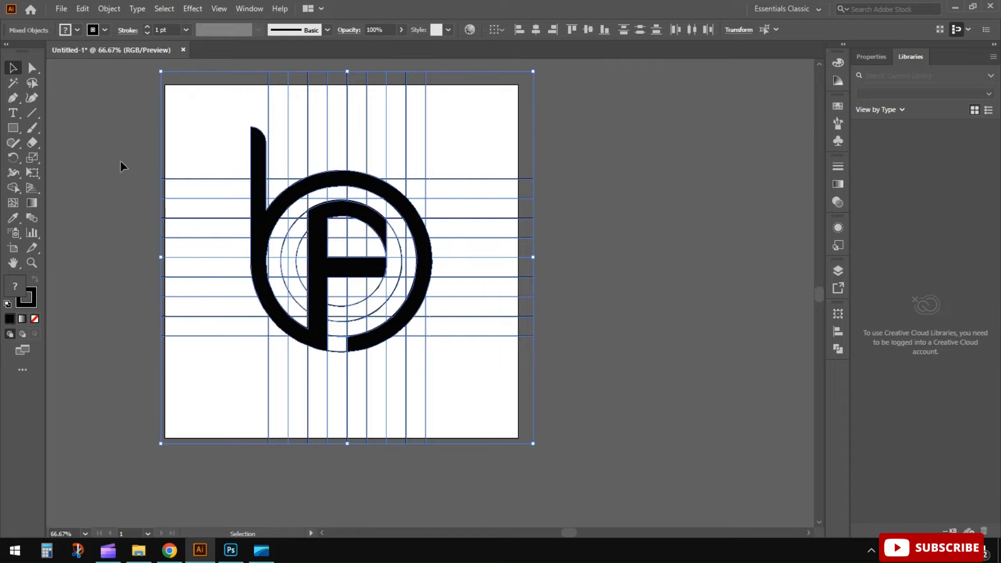
left_click(121, 162)
left_click(259, 191)
left_click_drag(324, 240, 678, 207)
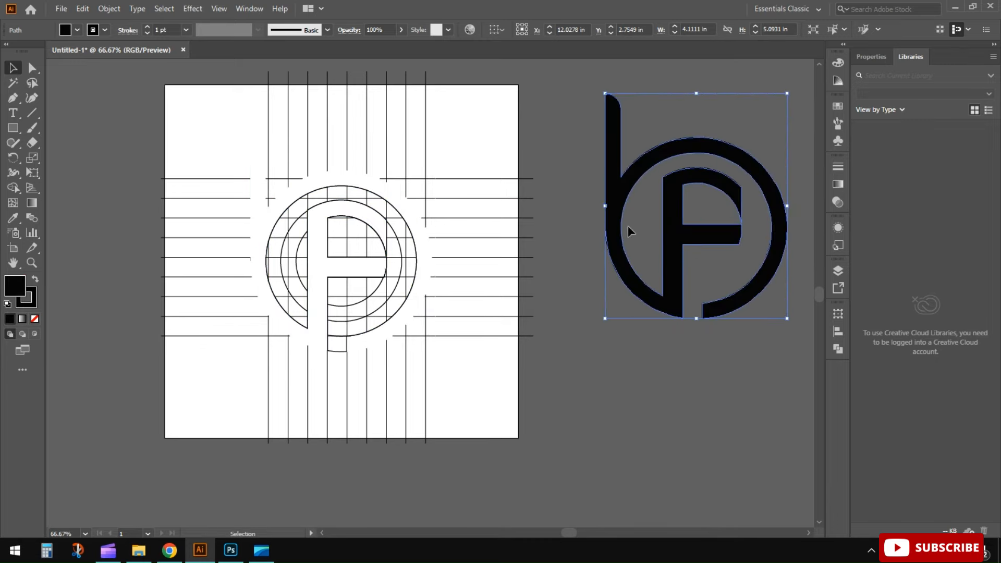
Delete all leftover circles and grid lines from the artboard and move the logo back onto it.
left_click_drag(97, 85, 541, 439)
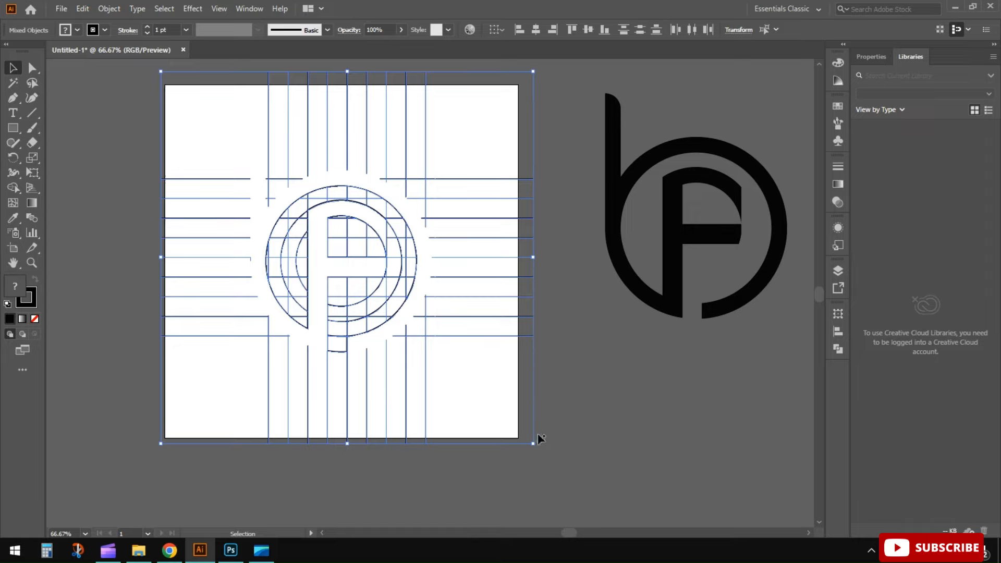
key("Delete")
left_click(672, 230)
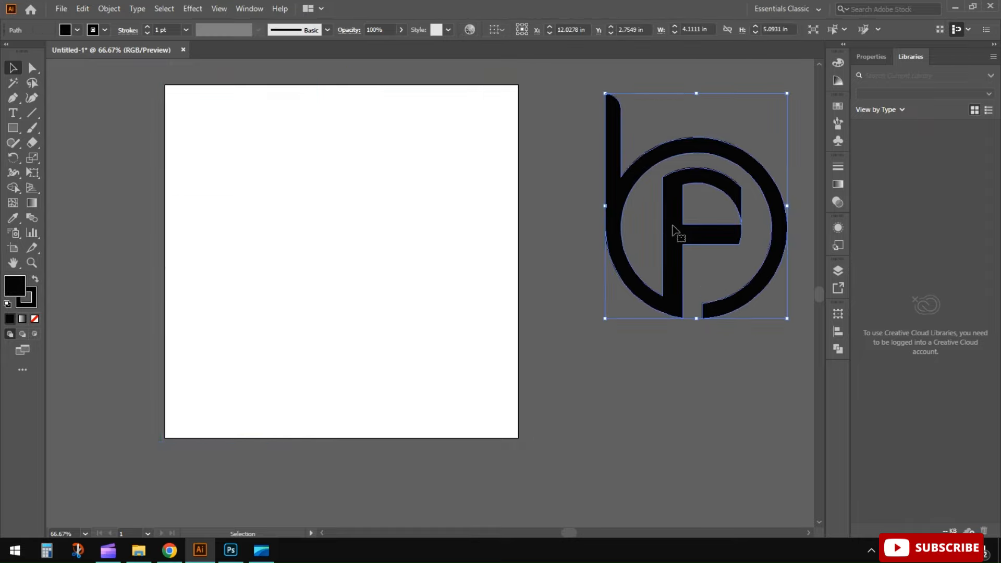
left_click_drag(673, 230, 322, 239)
left_click(530, 245)
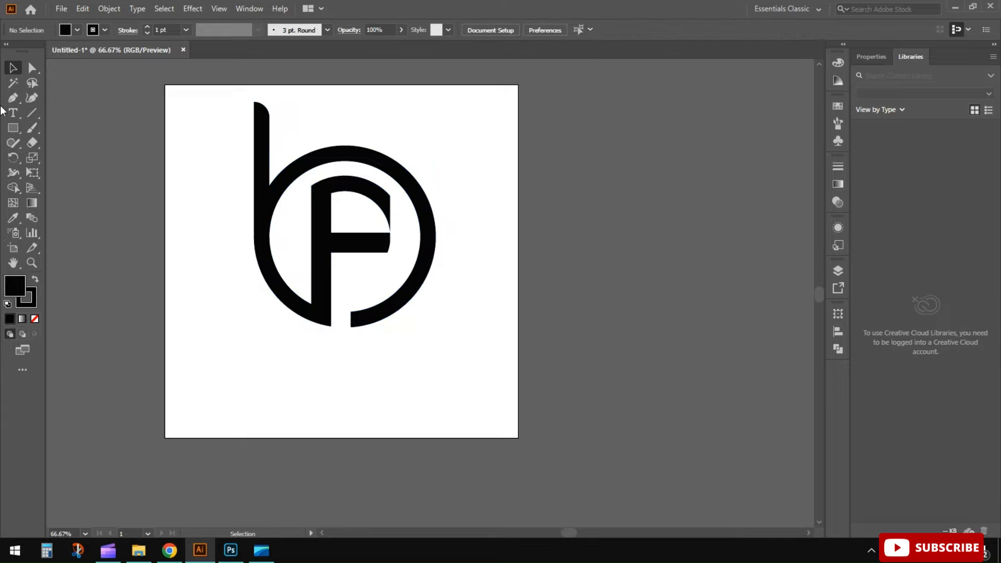
left_click(13, 112)
left_click(226, 386)
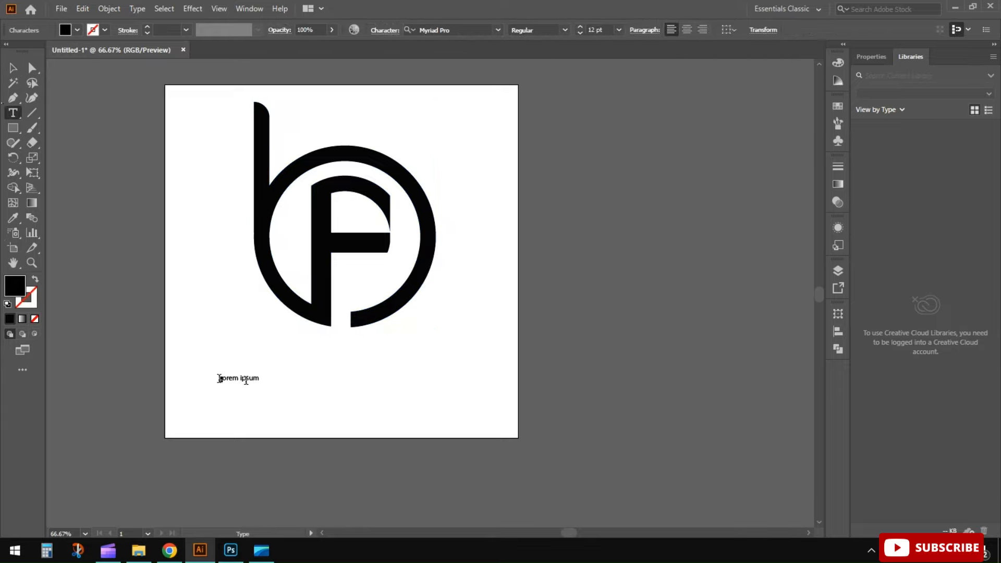
key("BackSpace")
type("qOMPAN")
key("BackSpace")
key("BackSpace")
key("BackSpace")
left_click(14, 67)
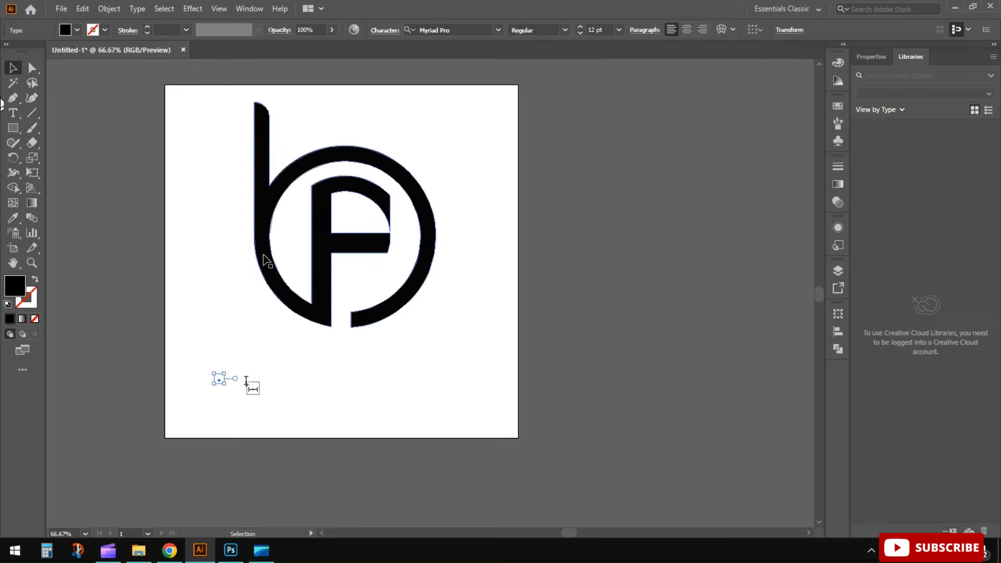
Scale the logo up proportionally to about 4.63 by 5.73 in and move it down to the middle of the artboard.
left_click(265, 260)
left_click_drag(197, 159, 404, 294)
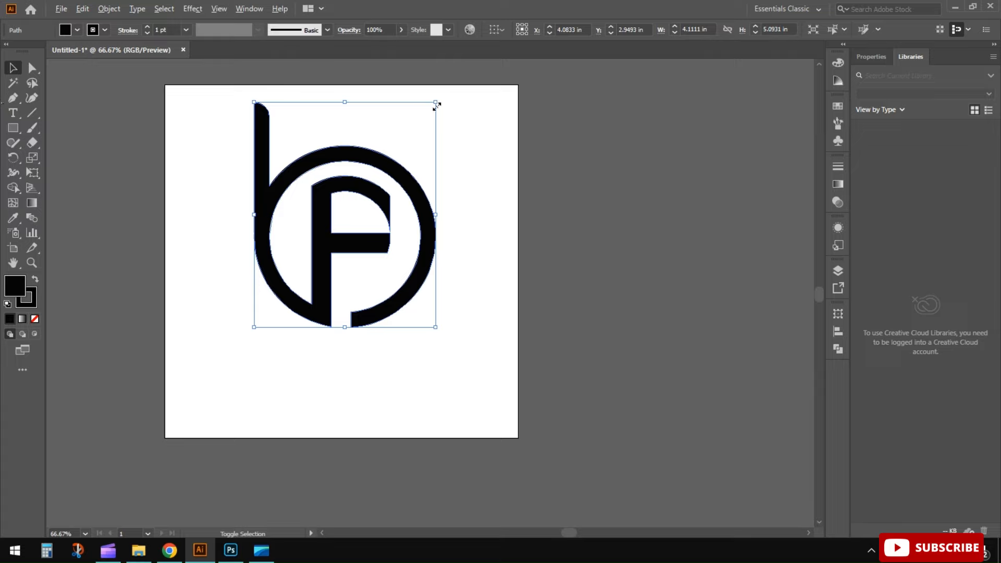
left_click_drag(437, 105, 469, 96)
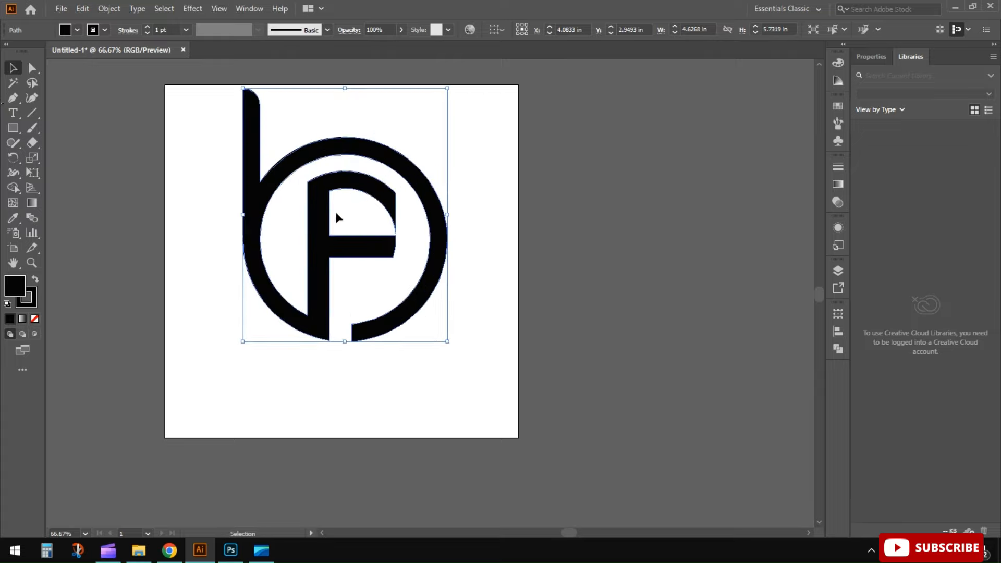
left_click_drag(337, 218, 338, 264)
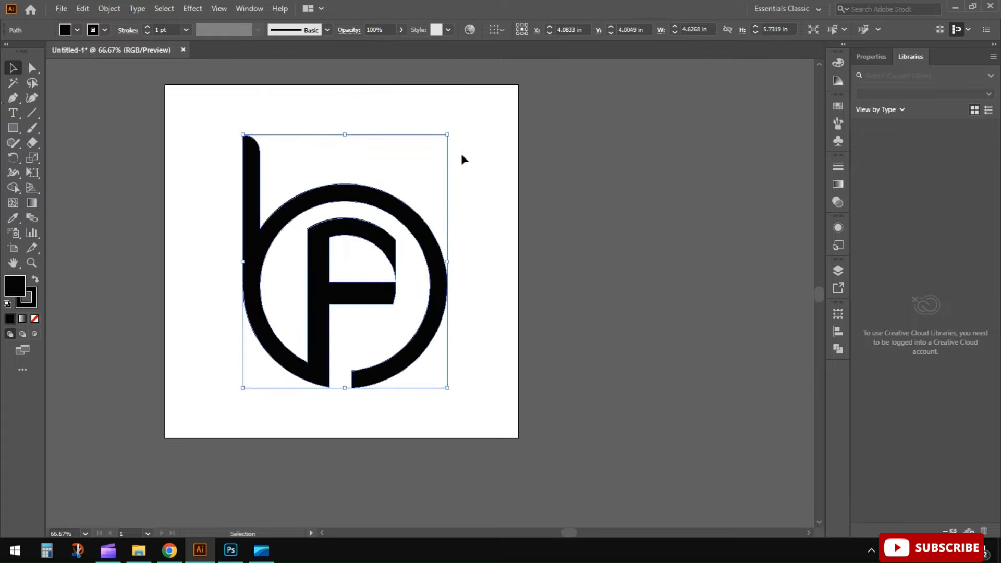
key("ctrl+0")
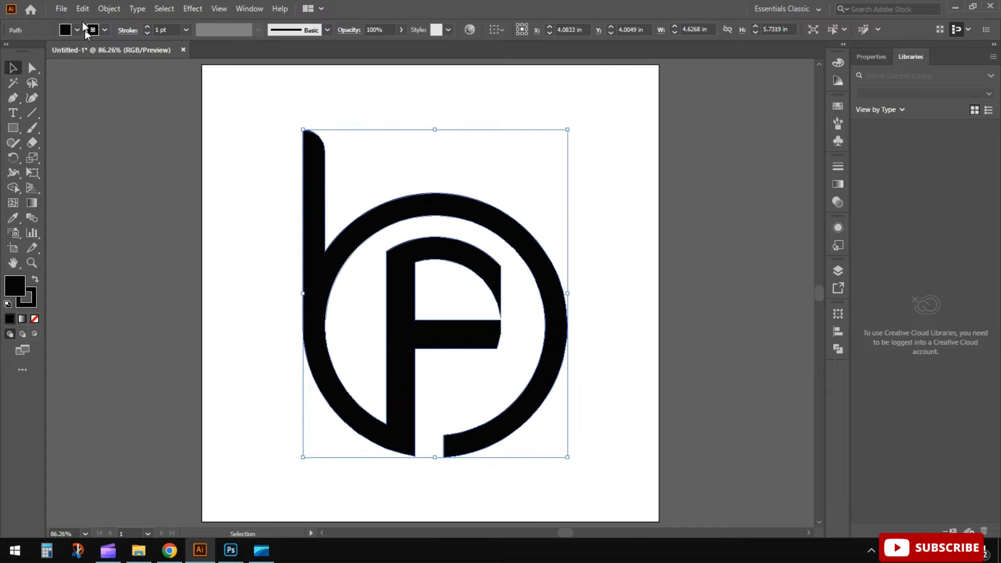
Copy the logo and open the "YOUR DESIGN HERE" smart object of the golden wall mockup in Photoshop.
key("ctrl+c")
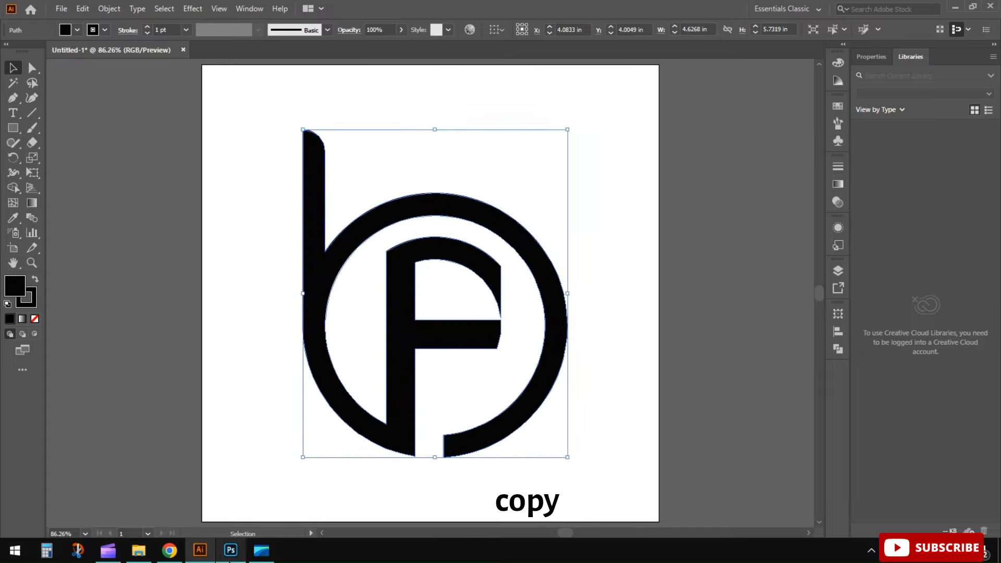
left_click(240, 552)
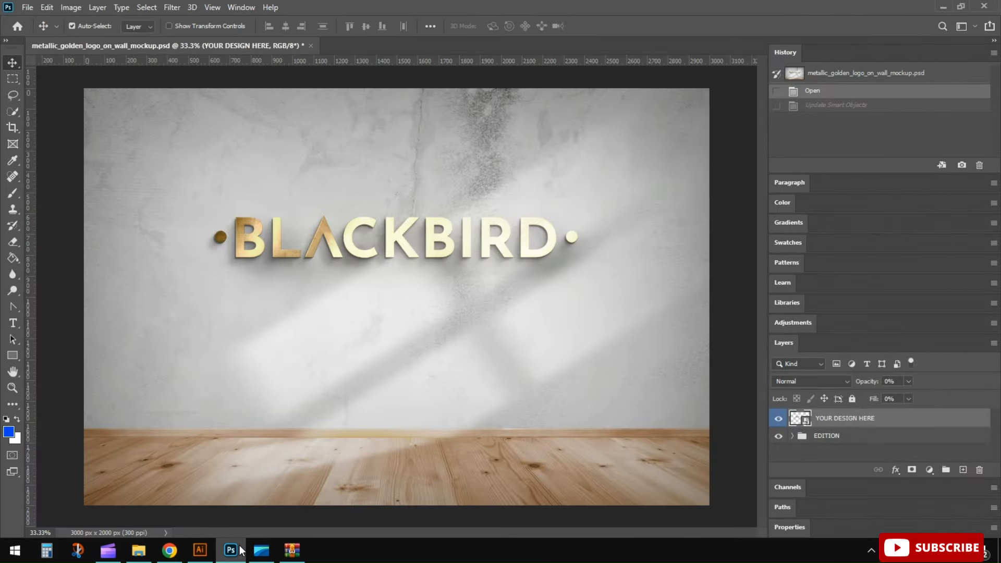
double_click(807, 423)
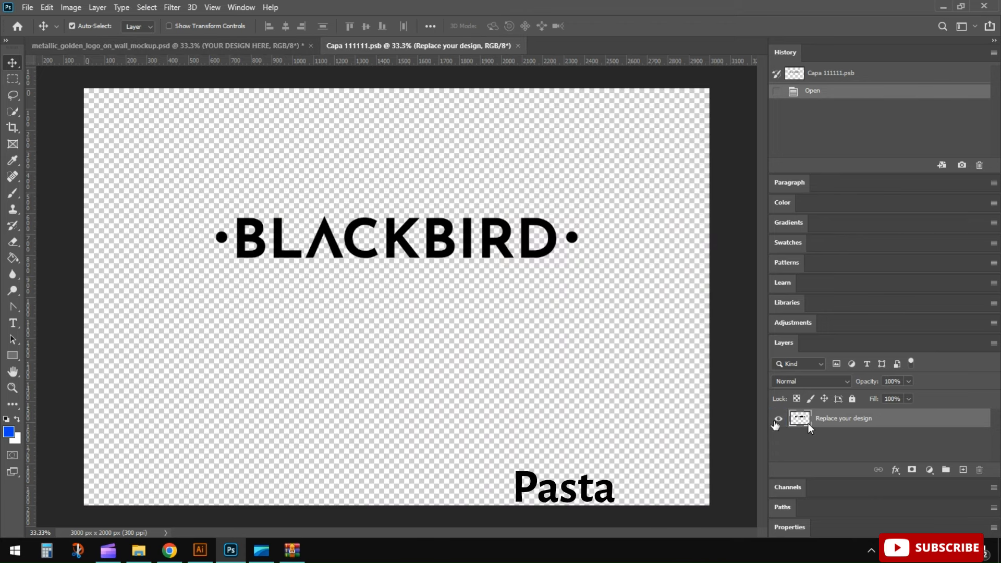
Hide the "Replace your design" layer and paste the copied logo as pixels.
left_click(778, 419)
key("ctrl+v")
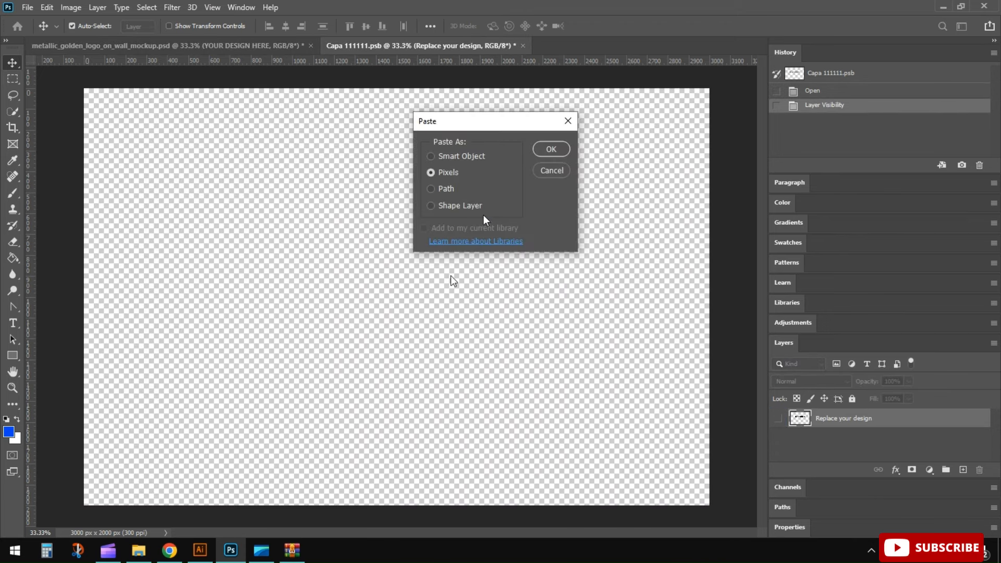
left_click(542, 148)
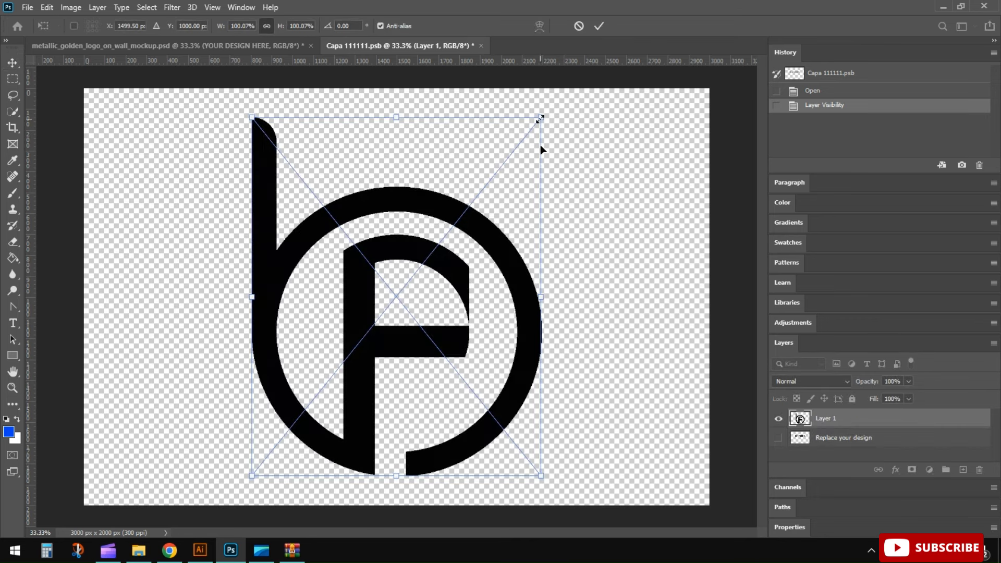
Scale the pasted logo to 79.79% centered on the canvas, and close the smart object with its changes saved.
left_click_drag(540, 119, 512, 155)
mouse_move(463, 252)
left_mouse_down()
mouse_move(461, 219)
mouse_move(460, 246)
left_mouse_up()
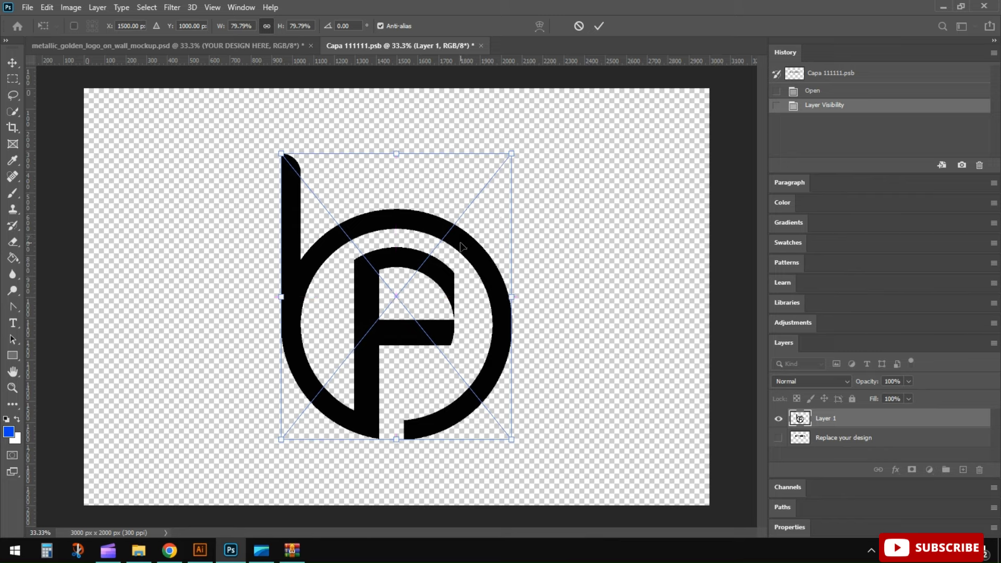
left_click(599, 26)
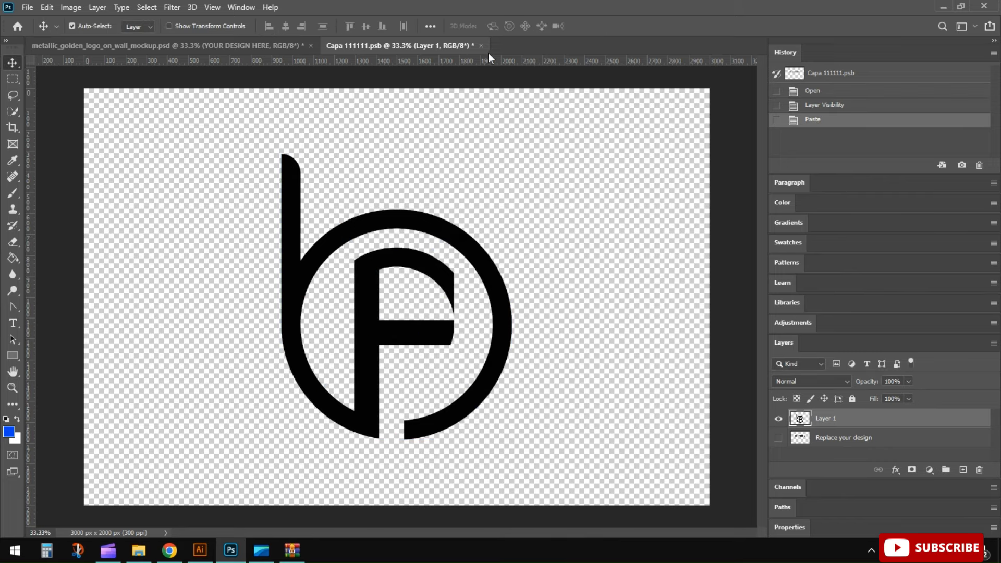
left_click(480, 46)
left_click(461, 209)
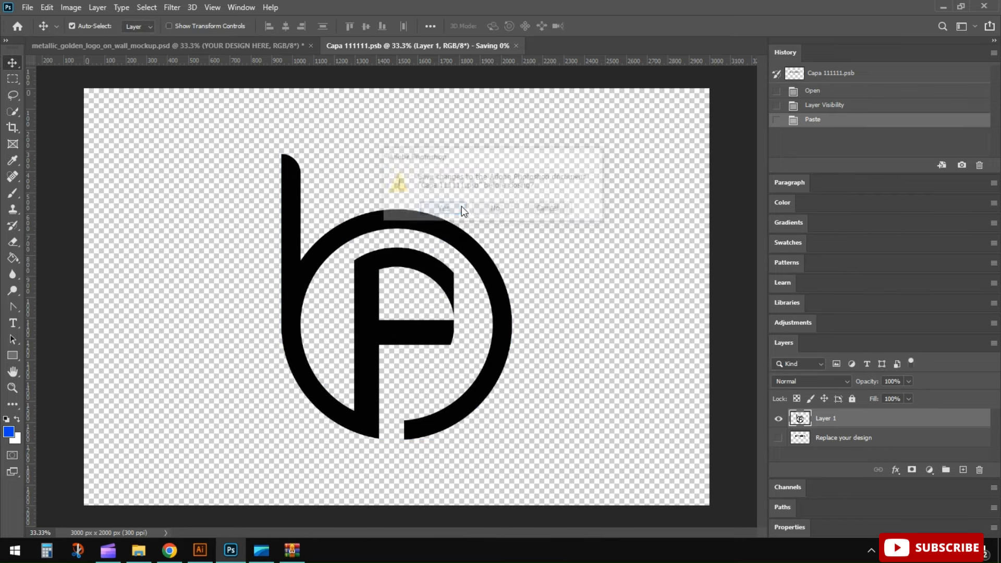